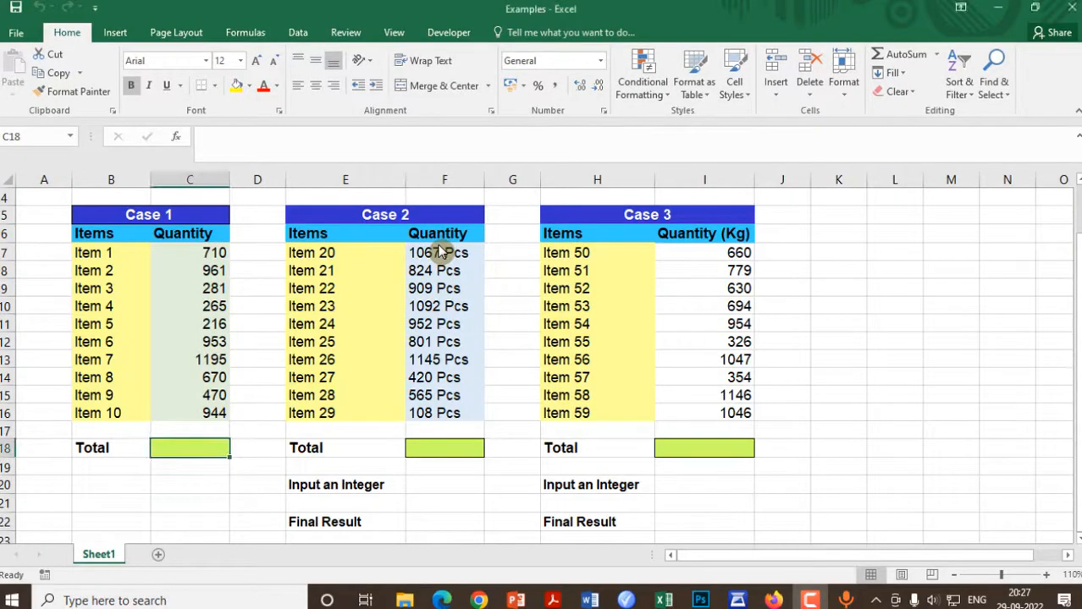
- Examine the quantity entries of Case 2, Case 3 and Case 1 by selecting their ranges
left_click(438, 253)
left_click_drag(433, 267, 435, 378)
left_click_drag(694, 253, 697, 413)
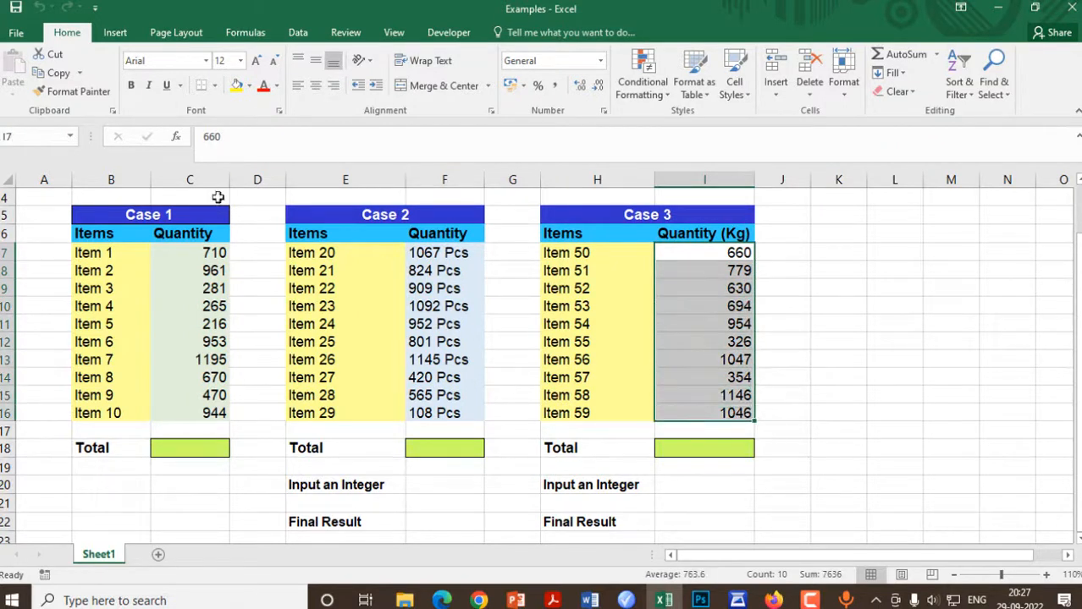
left_click(179, 253)
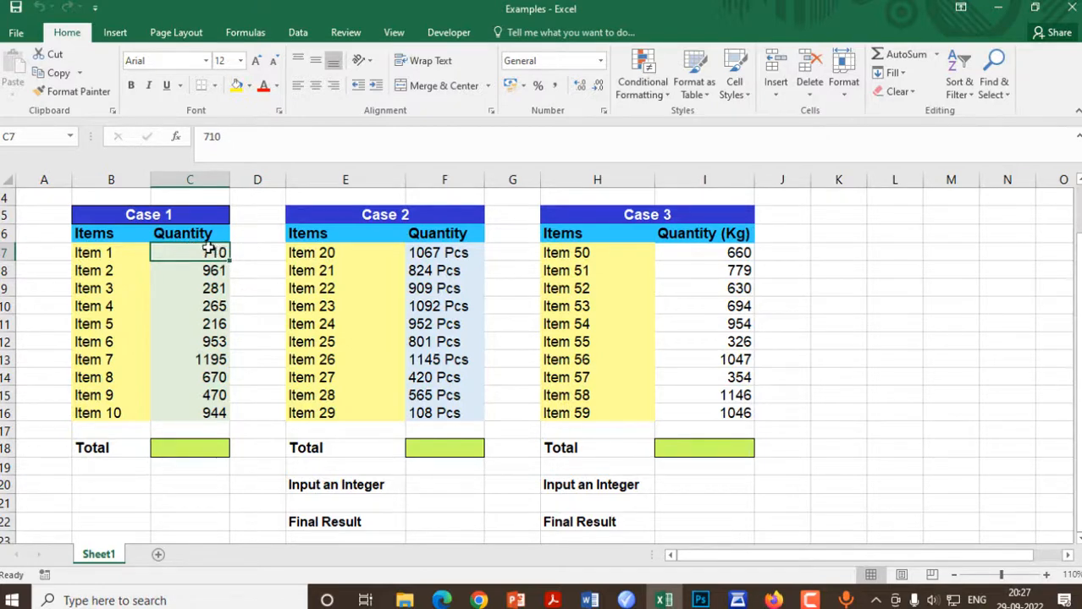
left_click_drag(212, 251, 214, 415)
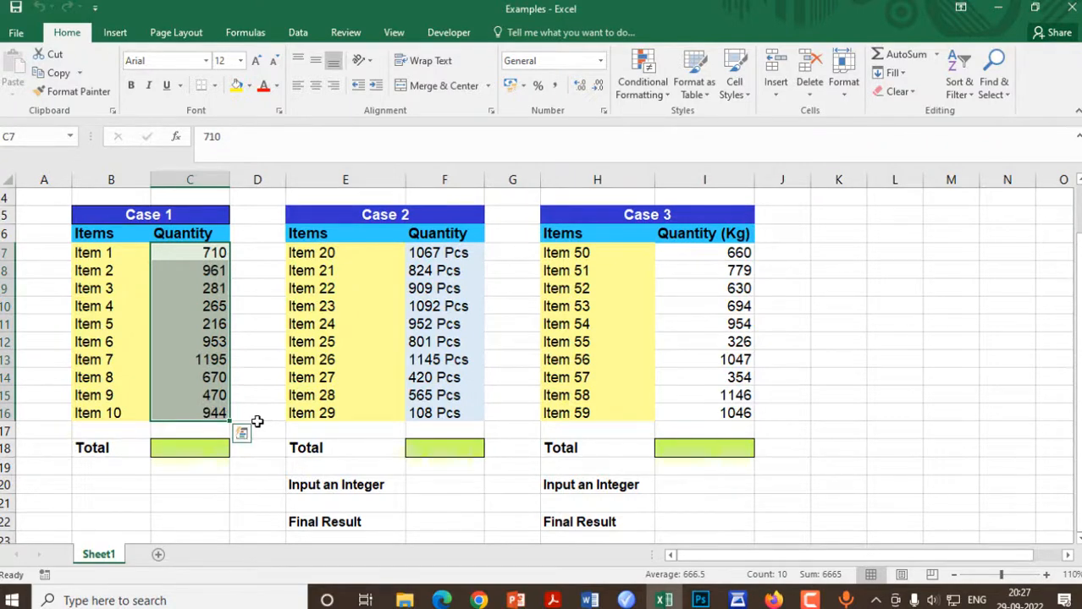
- Total the Case 1 quantities in C18 with a SUM formula over C7:C16
left_click(179, 445)
type("=")
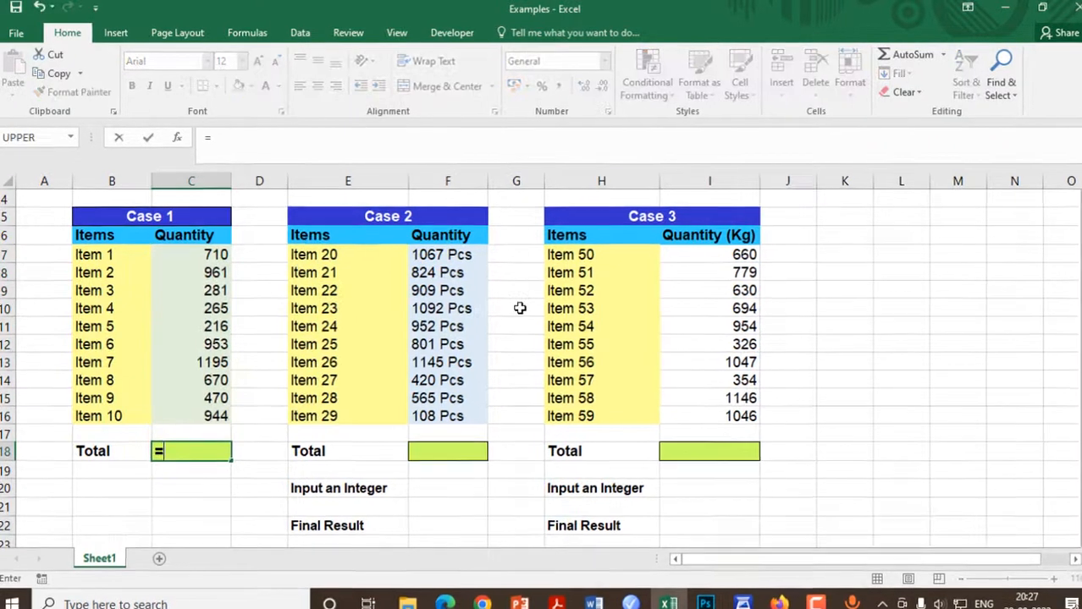
type("sum")
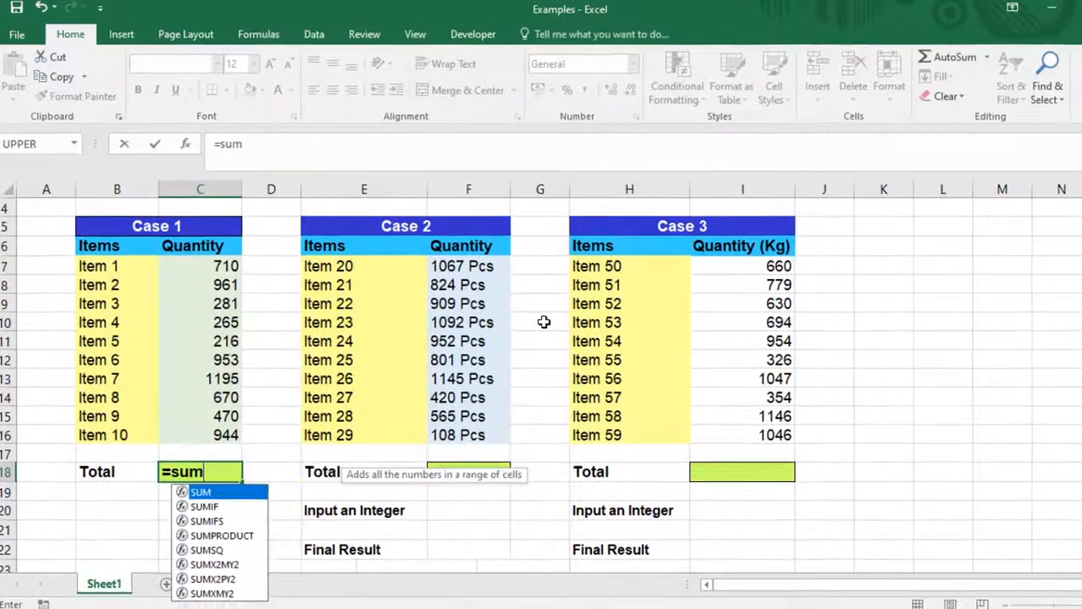
type("(")
left_click(206, 251)
left_click(203, 270)
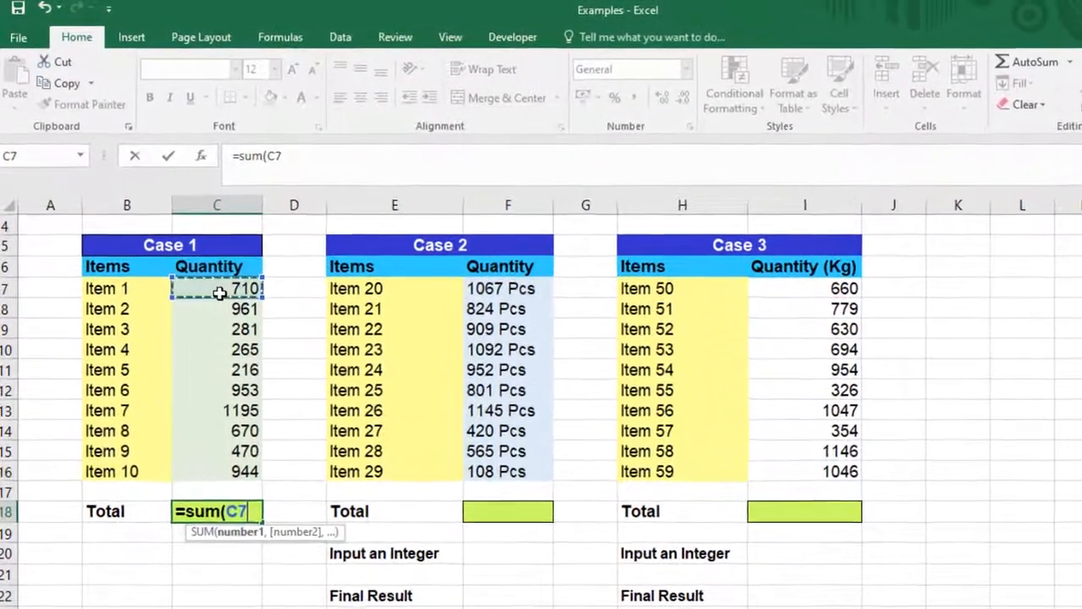
left_click_drag(219, 293, 218, 471)
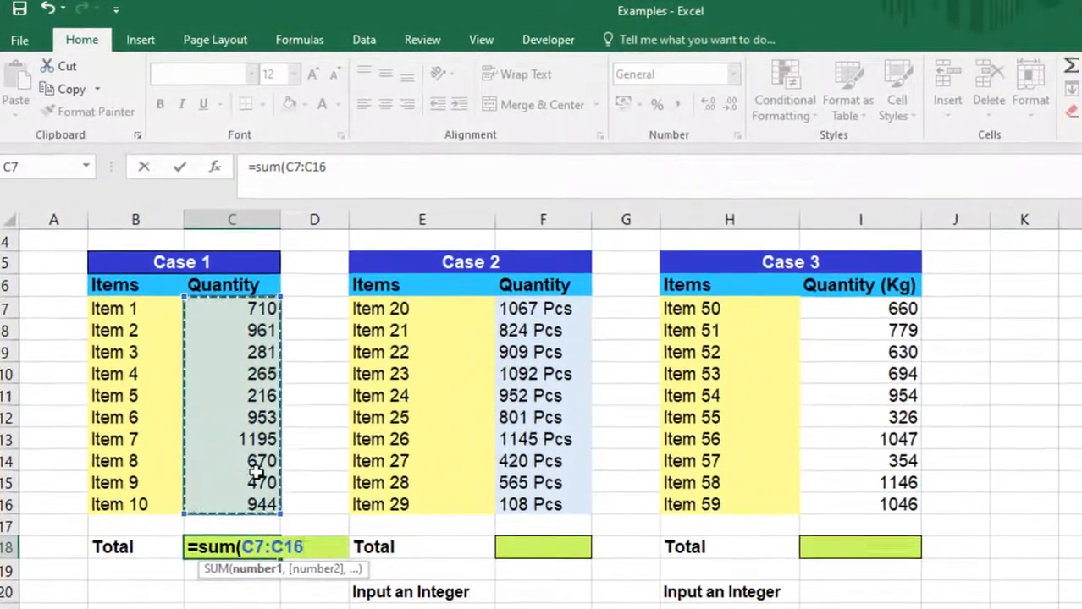
key("Return")
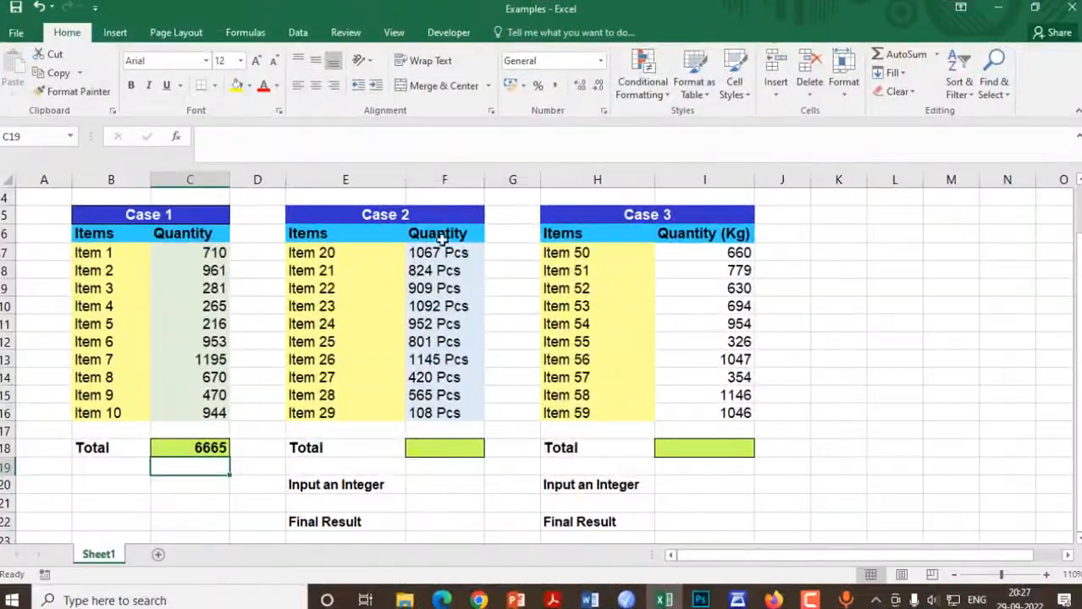
- Try to total the Case 2 quantities in F18 with a plain SUM over F7:F16, and clear the cell
left_click(460, 449)
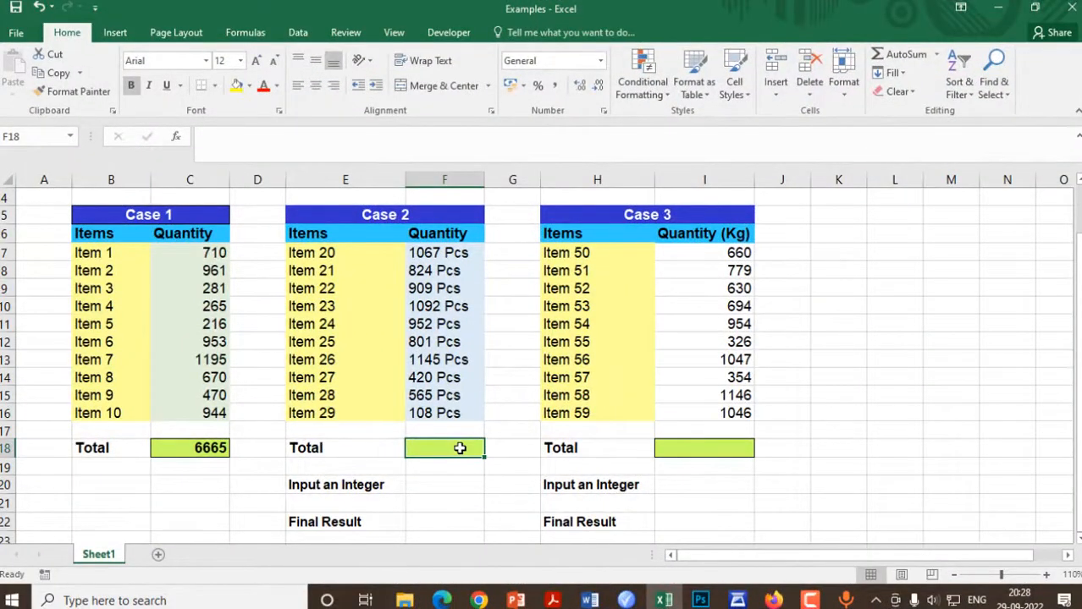
type("=")
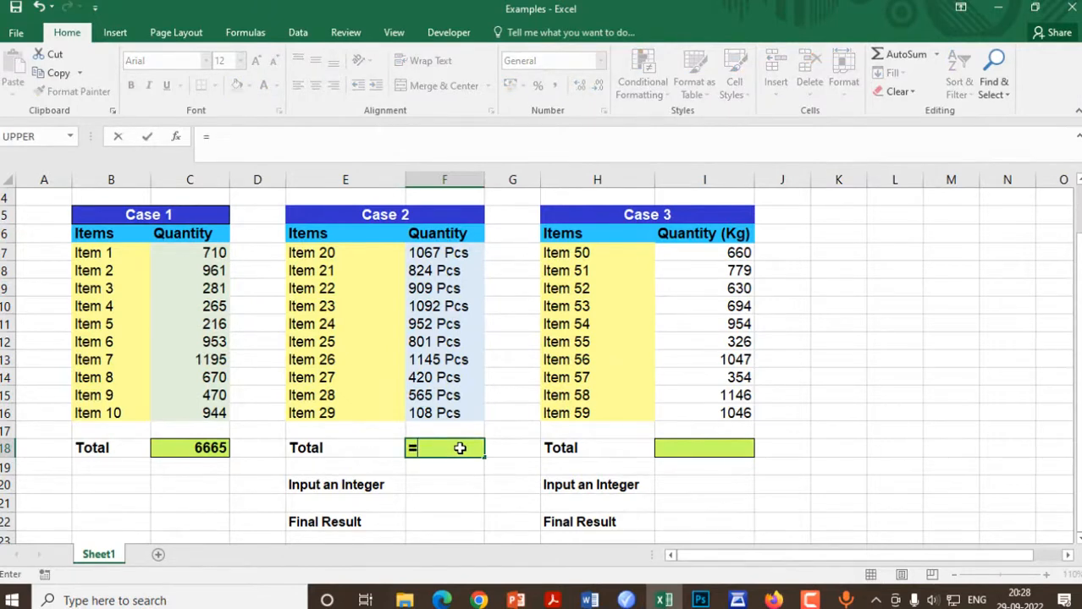
type("Sum")
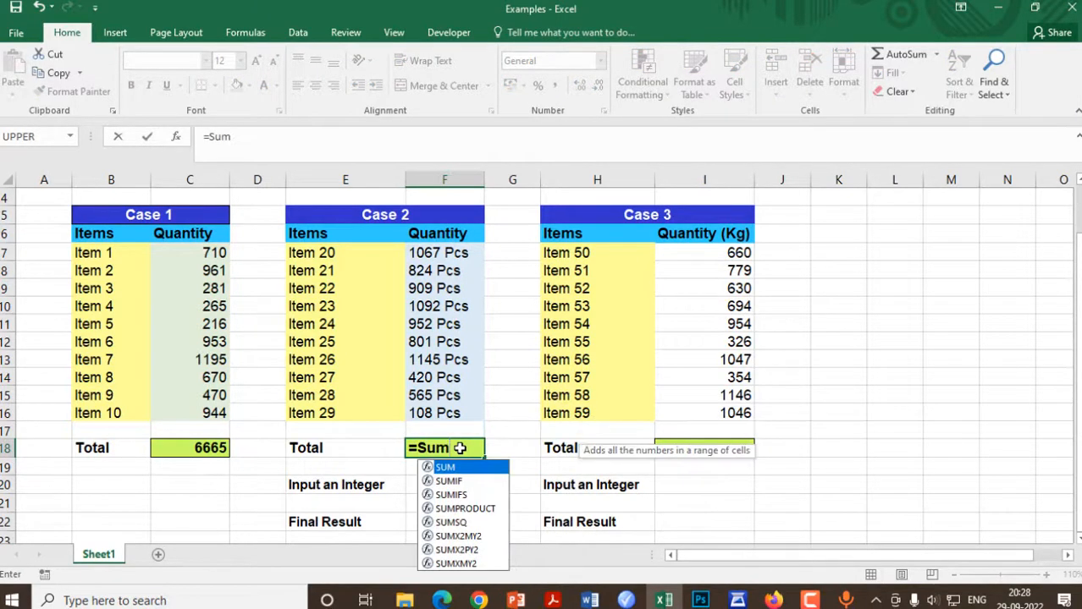
type("(")
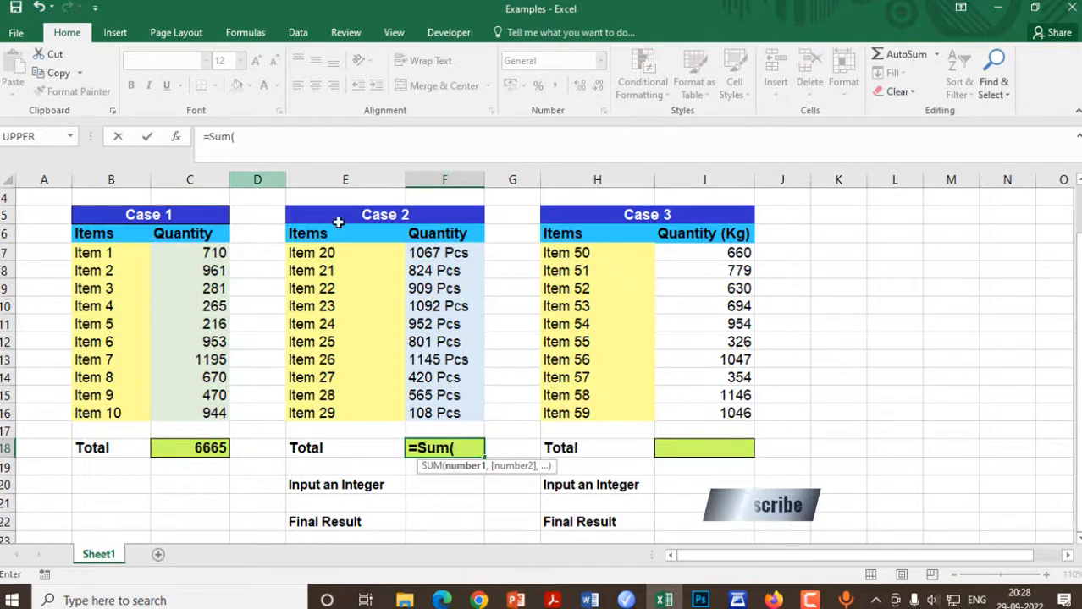
left_click(430, 255)
left_click_drag(430, 258, 421, 415)
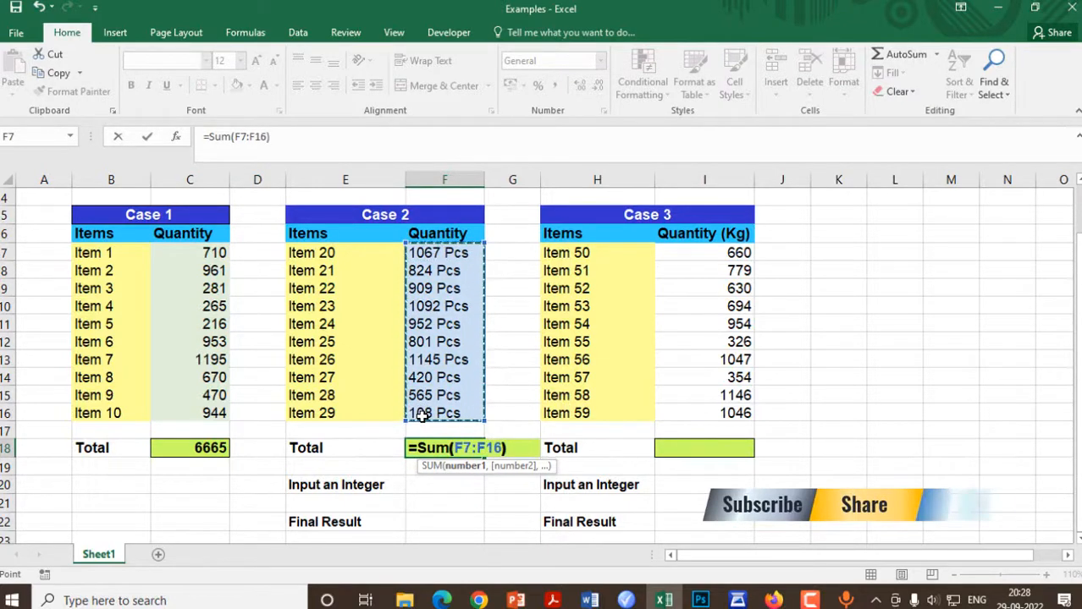
key("Return")
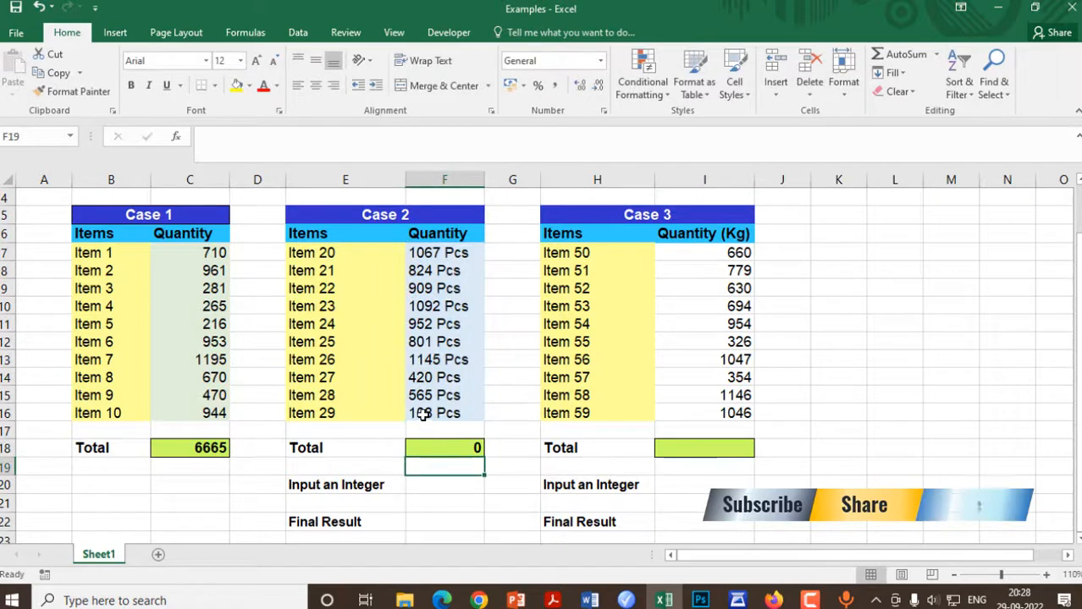
left_click(472, 448)
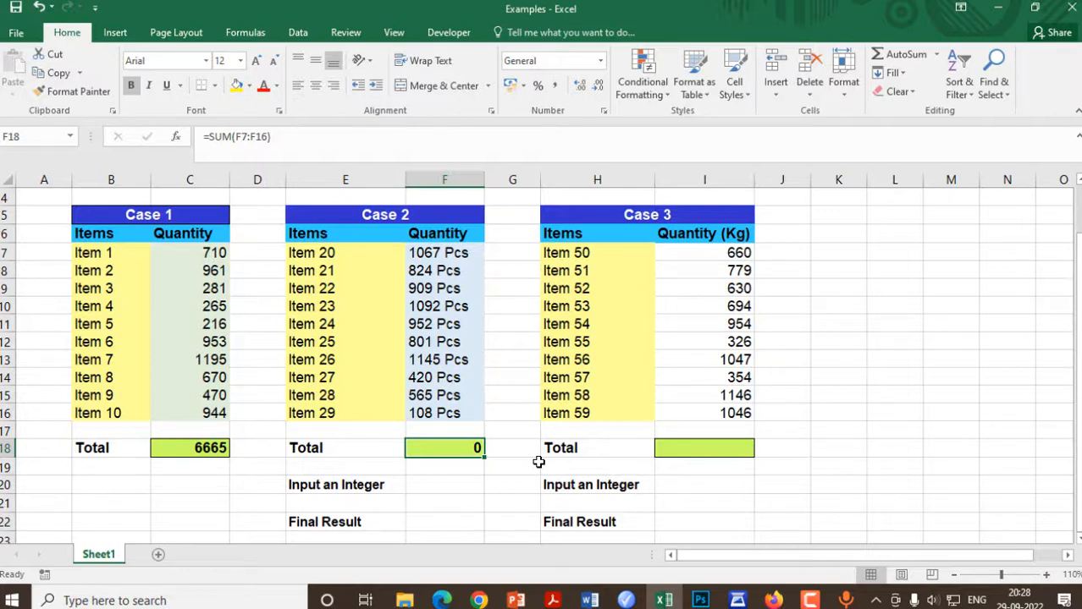
key("Delete")
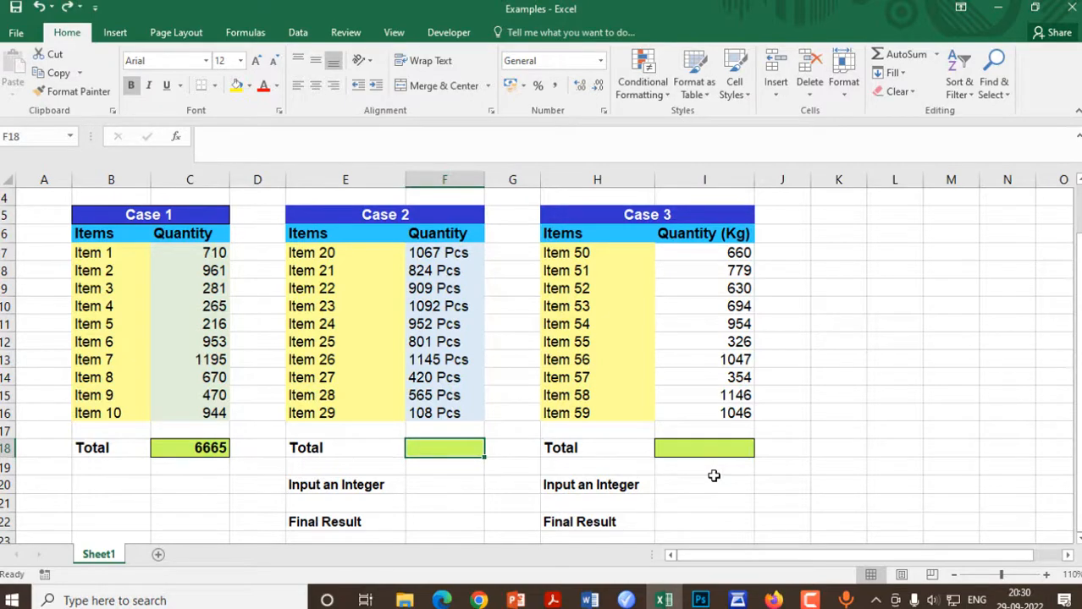
- Total the Case 2 quantities in F18 with the array formula =SUM(SUBSTITUTE(F7:F16," Pcs","")+0)
type("=s")
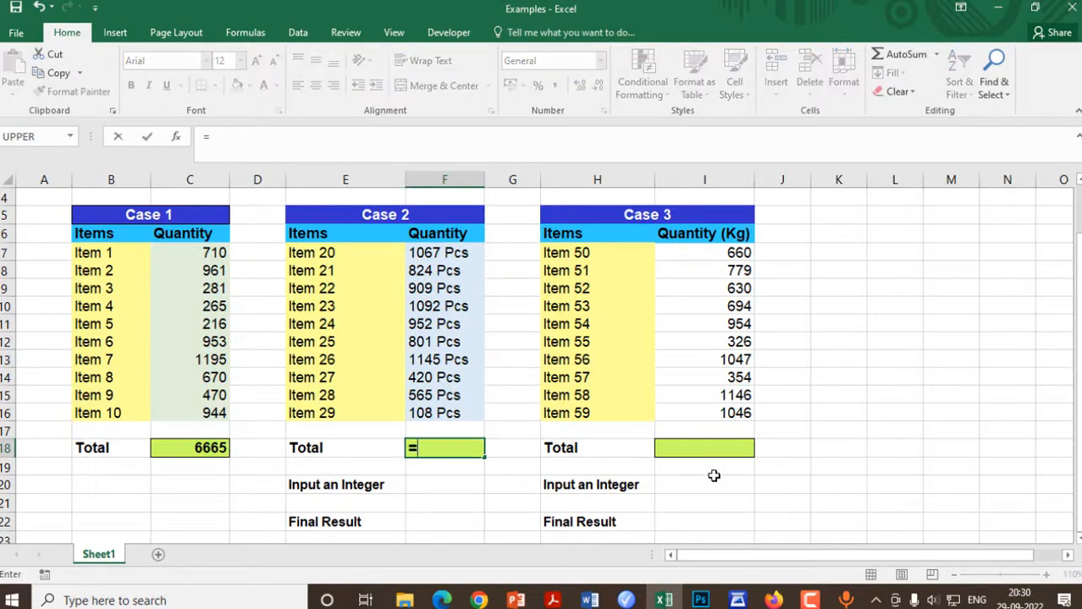
type("u")
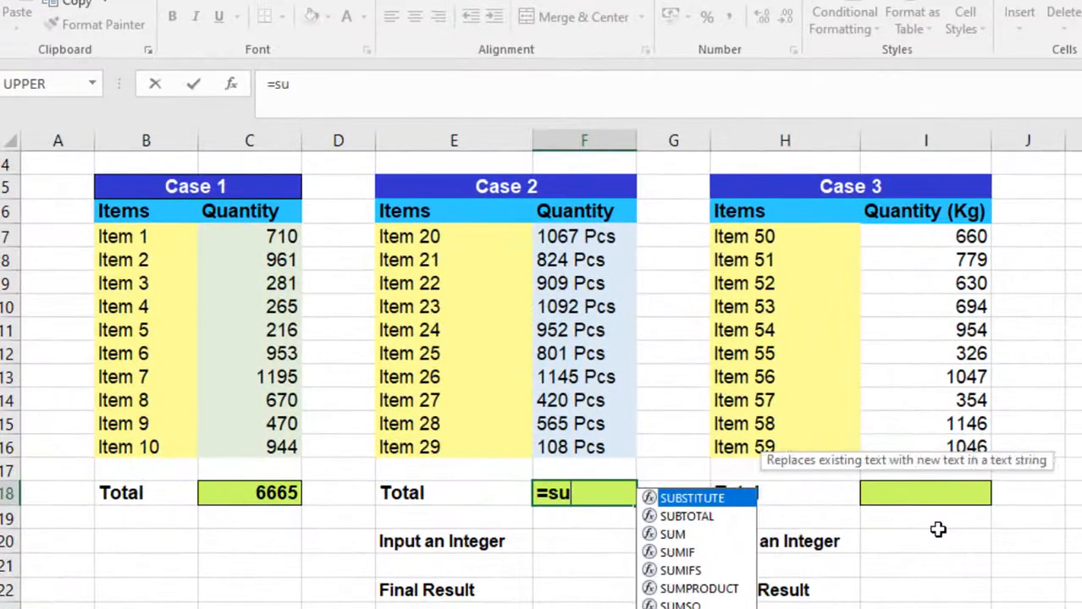
type("m(")
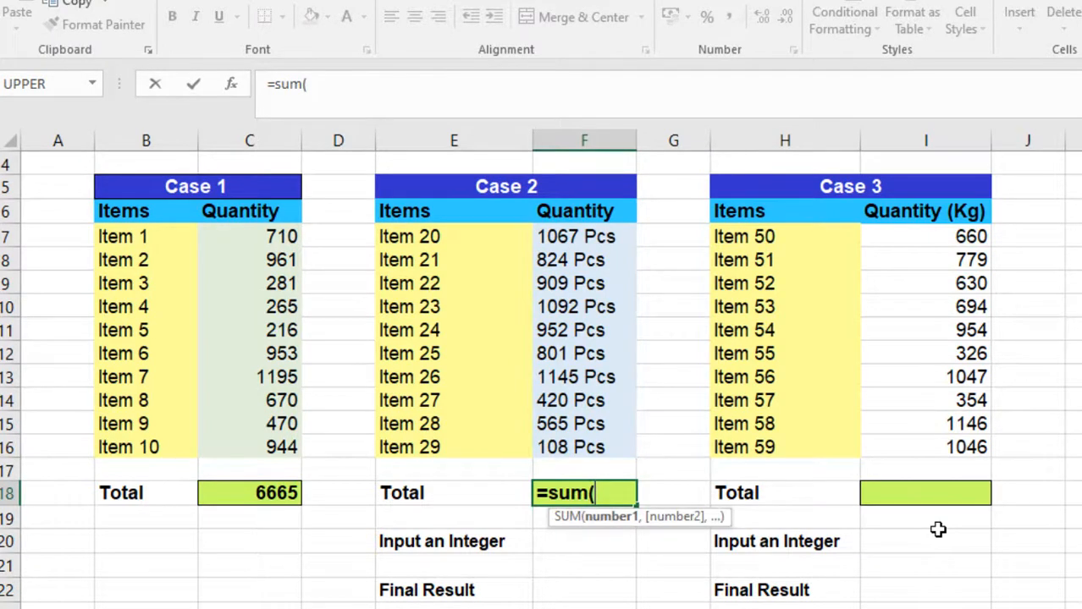
type("sub")
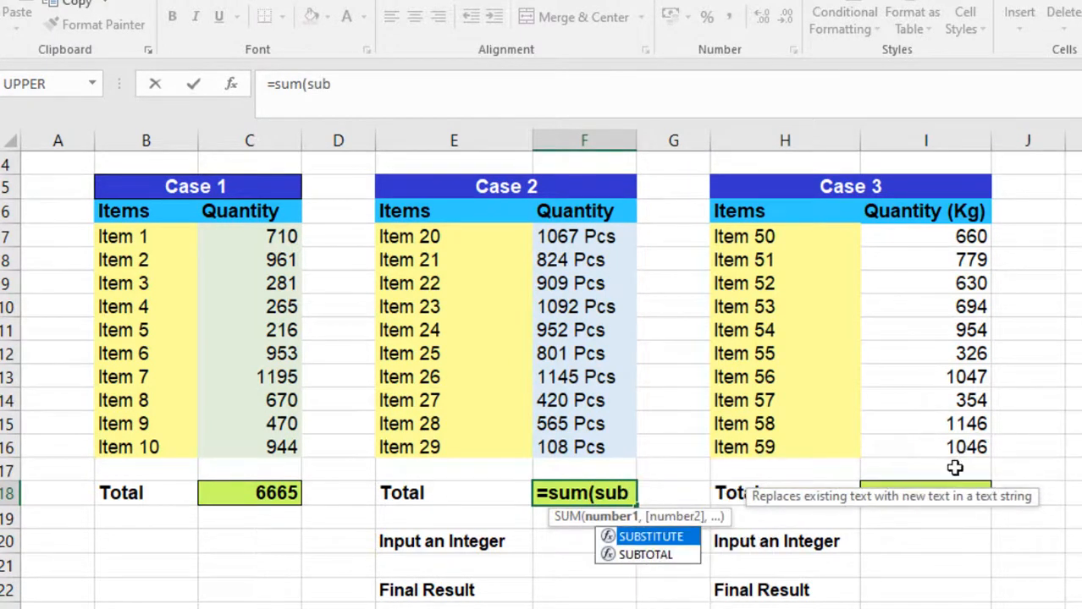
double_click(692, 539)
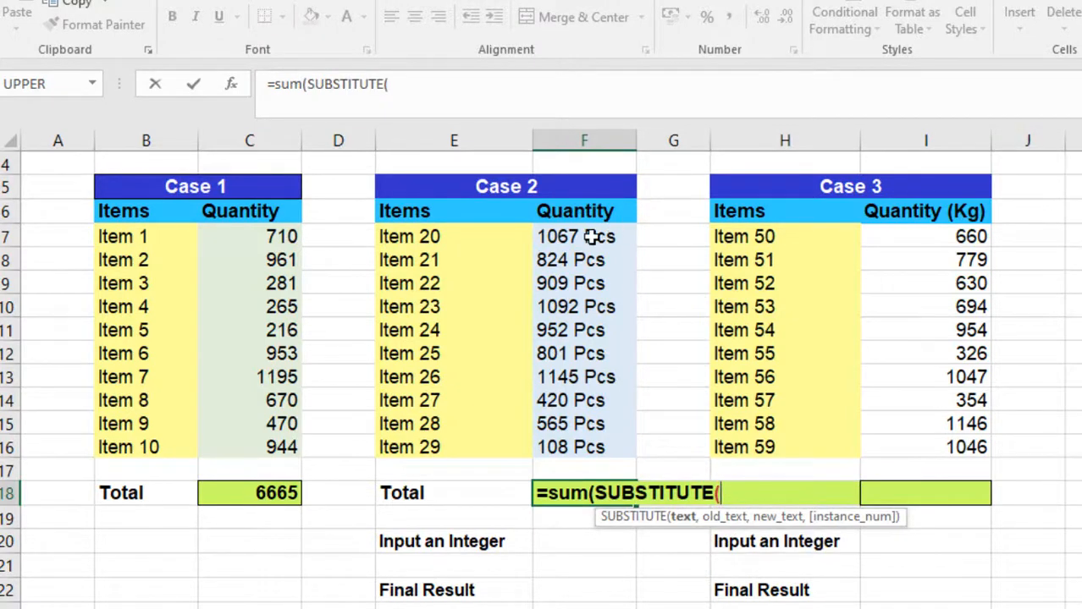
left_click_drag(592, 237, 633, 454)
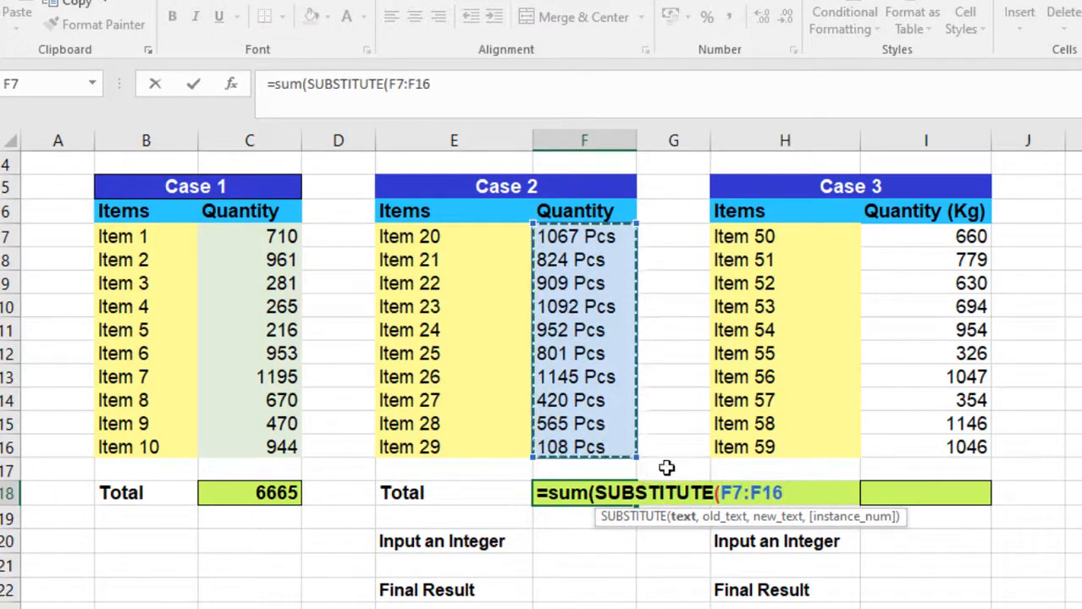
type(",")
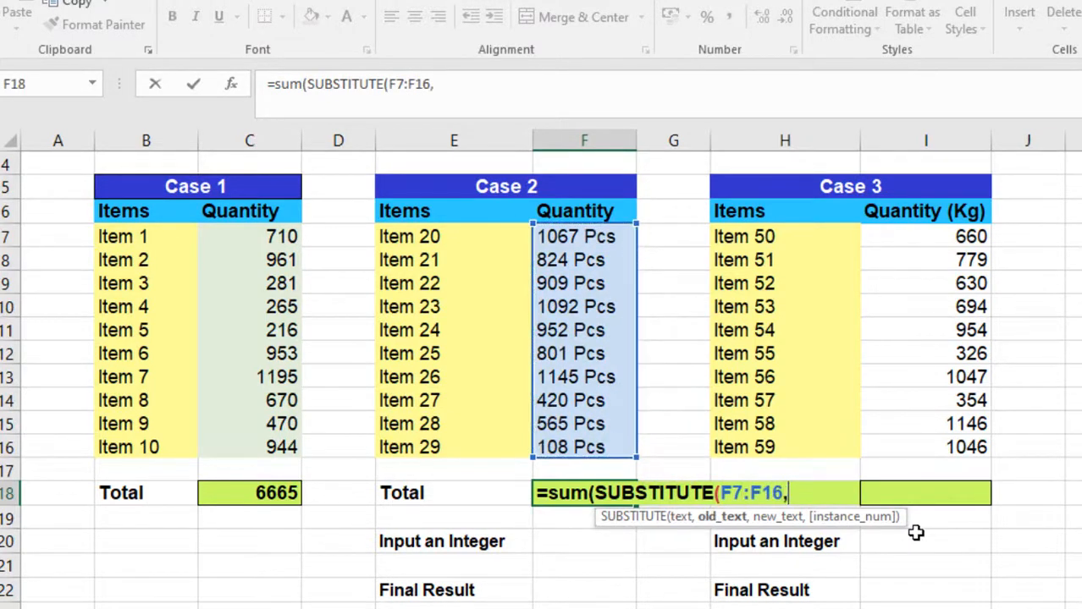
type("\"P")
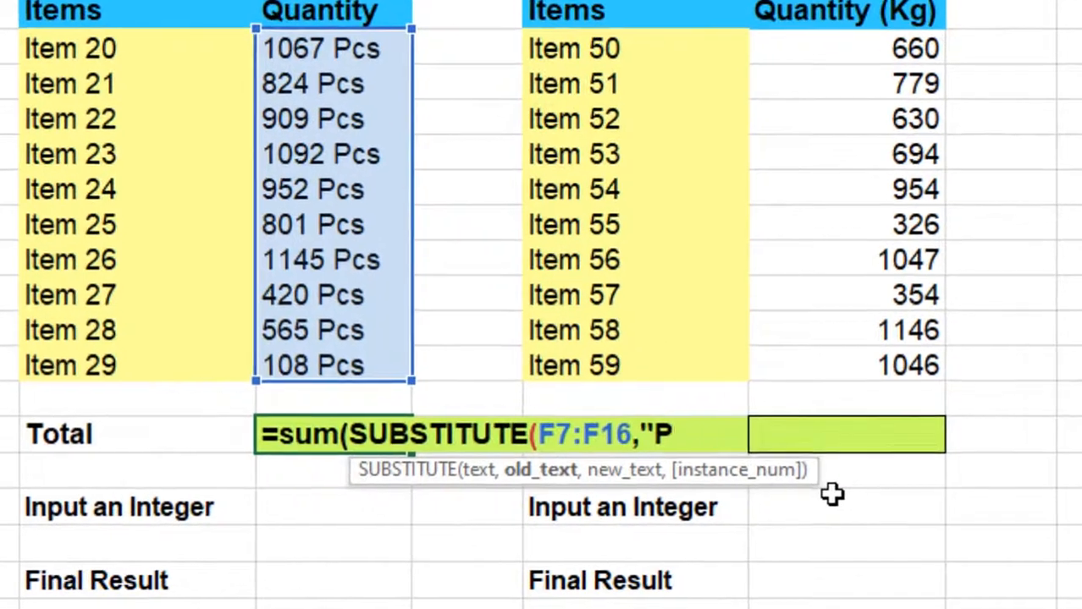
key("BackSpace")
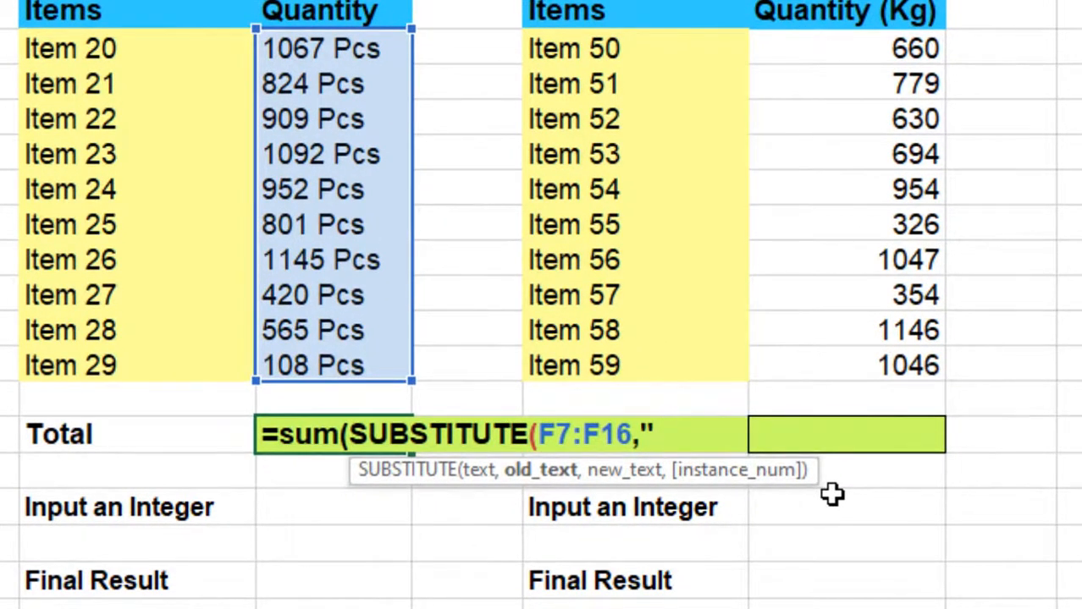
type("Pcs")
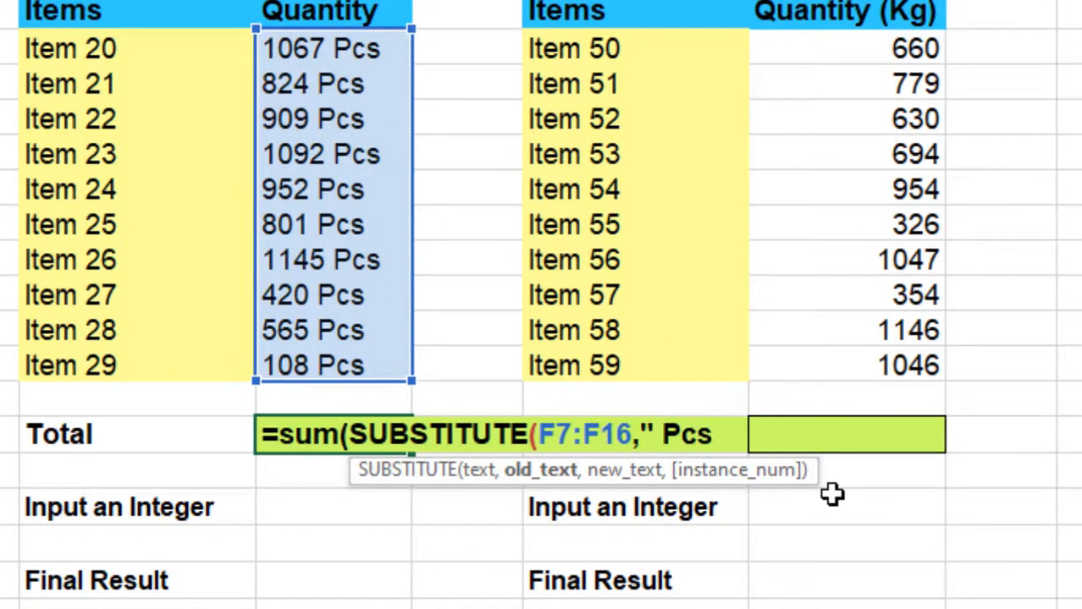
type("\",")
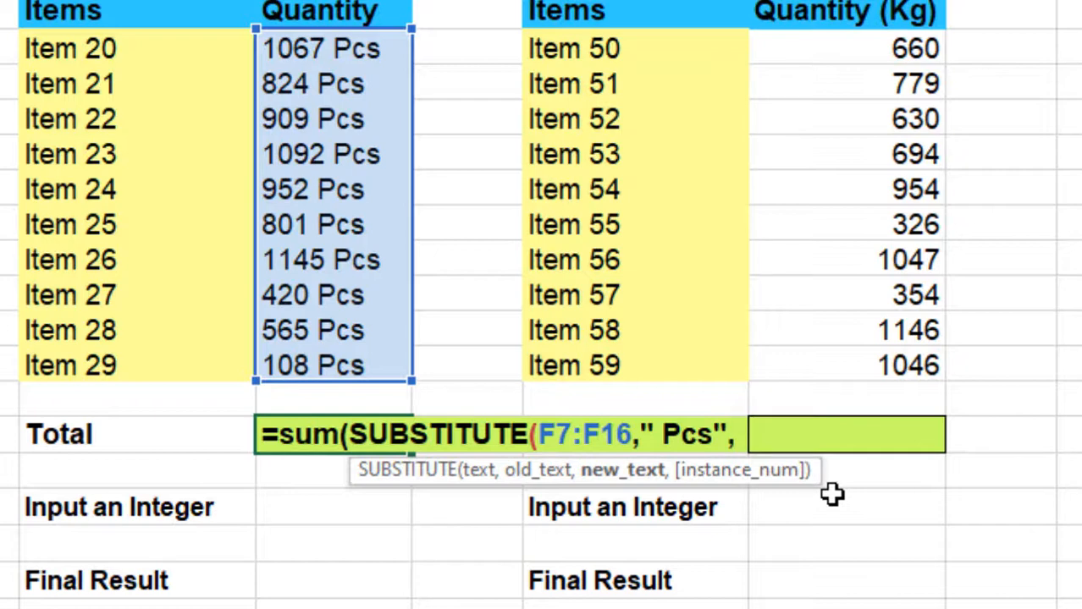
type("\"\")")
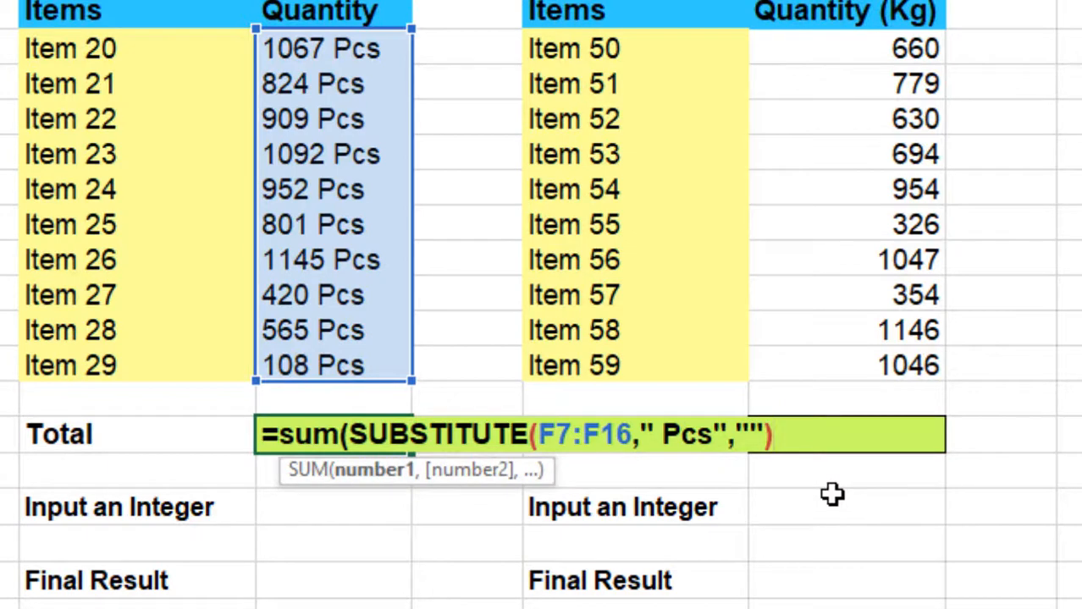
type("+0)")
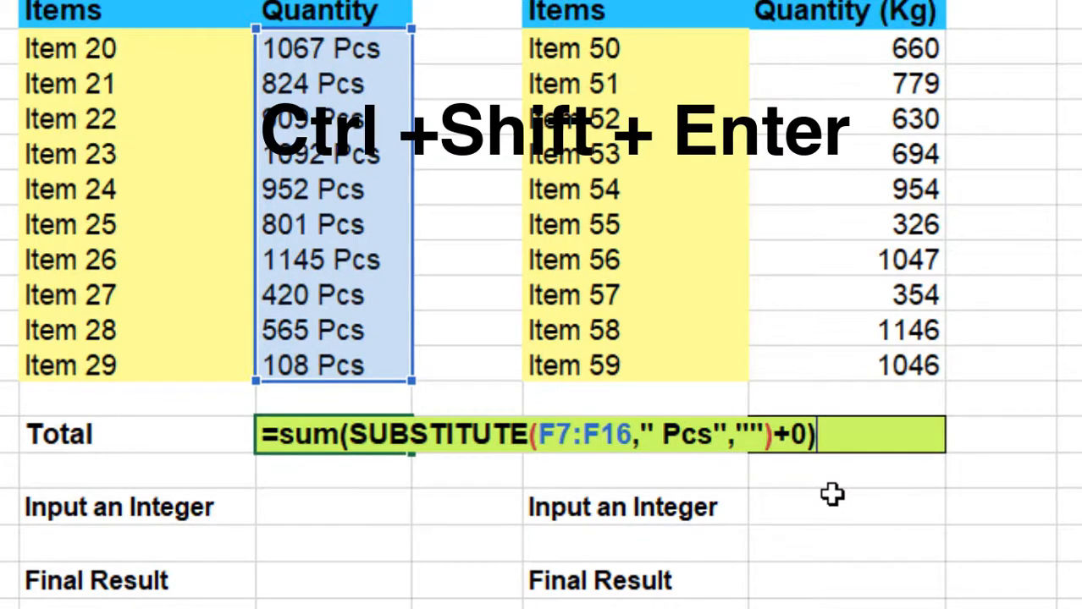
key("ctrl+shift+Return")
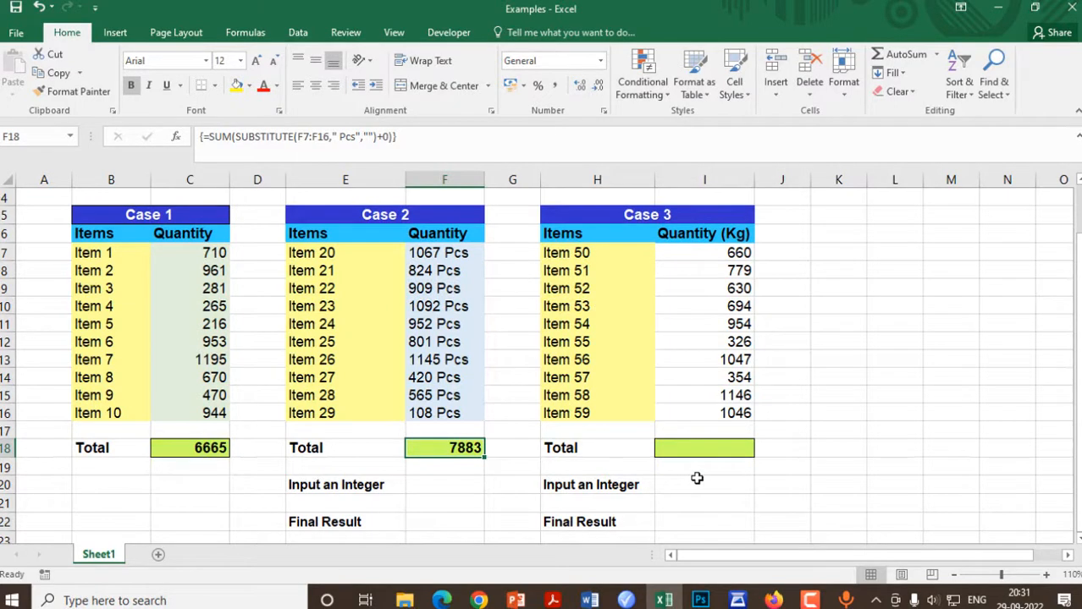
- Enter 2 as the Case 2 input integer in F20
left_click(470, 489)
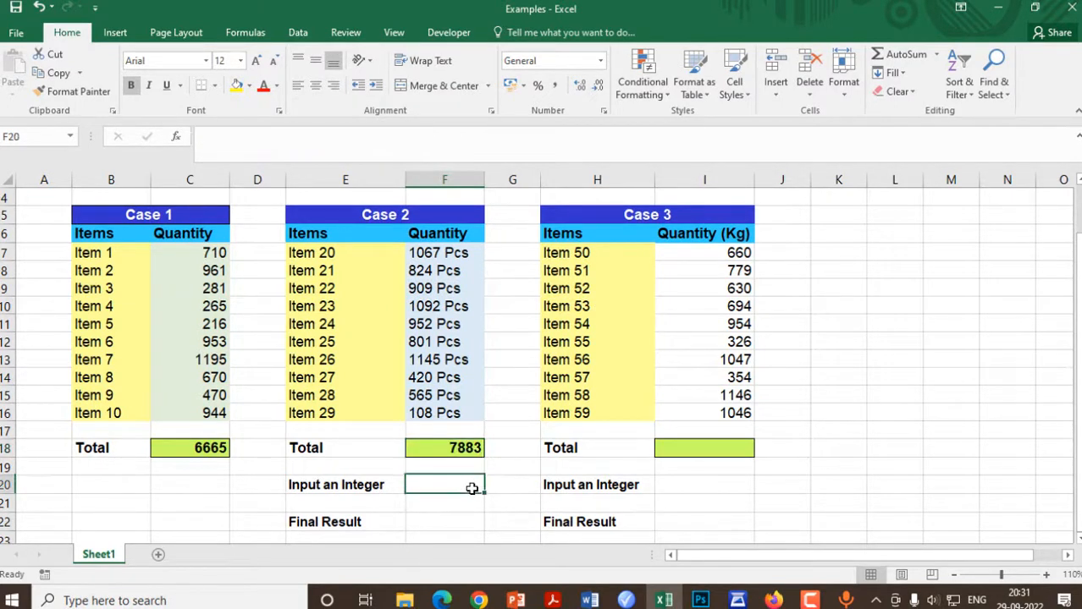
type("2")
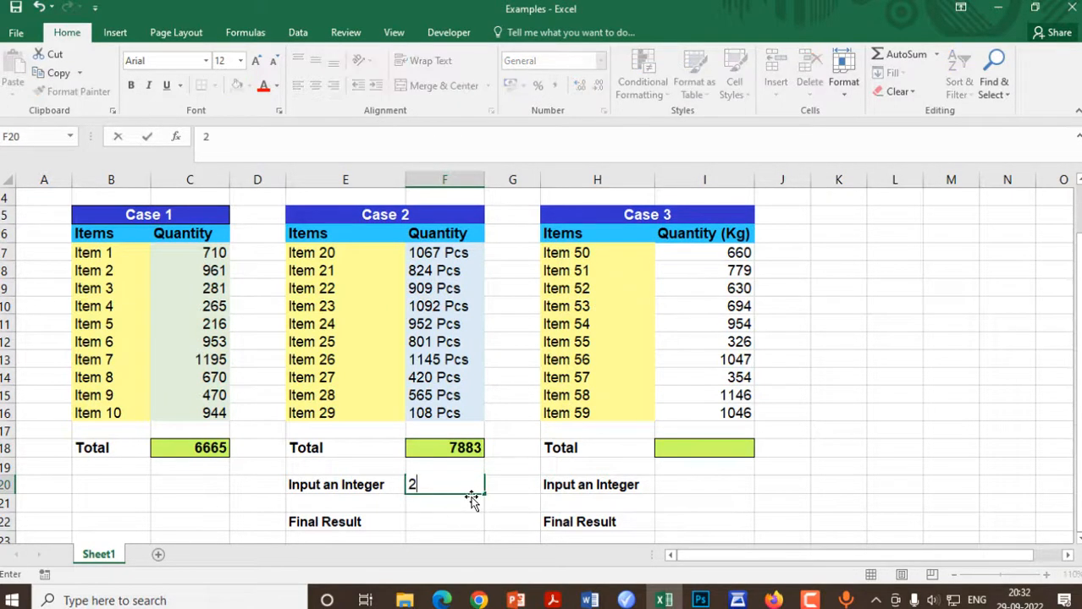
key("Return")
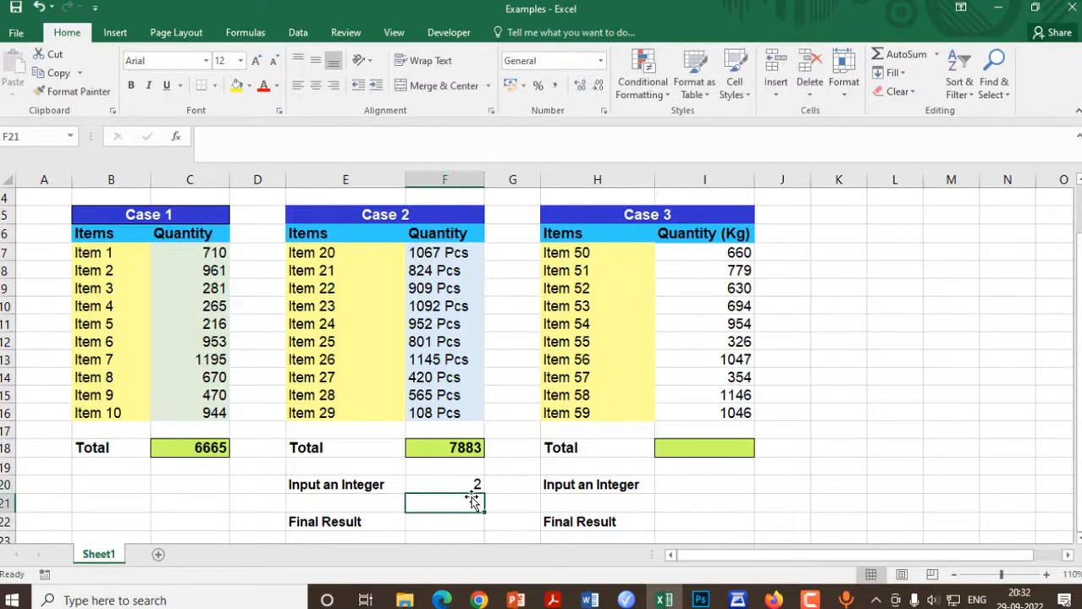
- Calculate the Case 2 final result in F22 with the formula =F18+F20
key("Down")
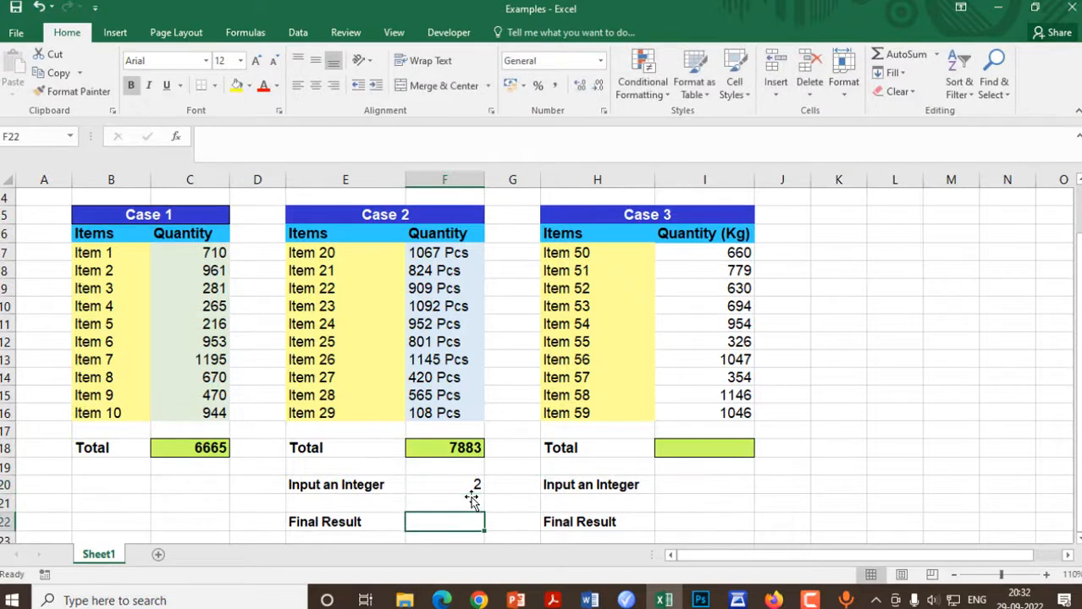
type("=")
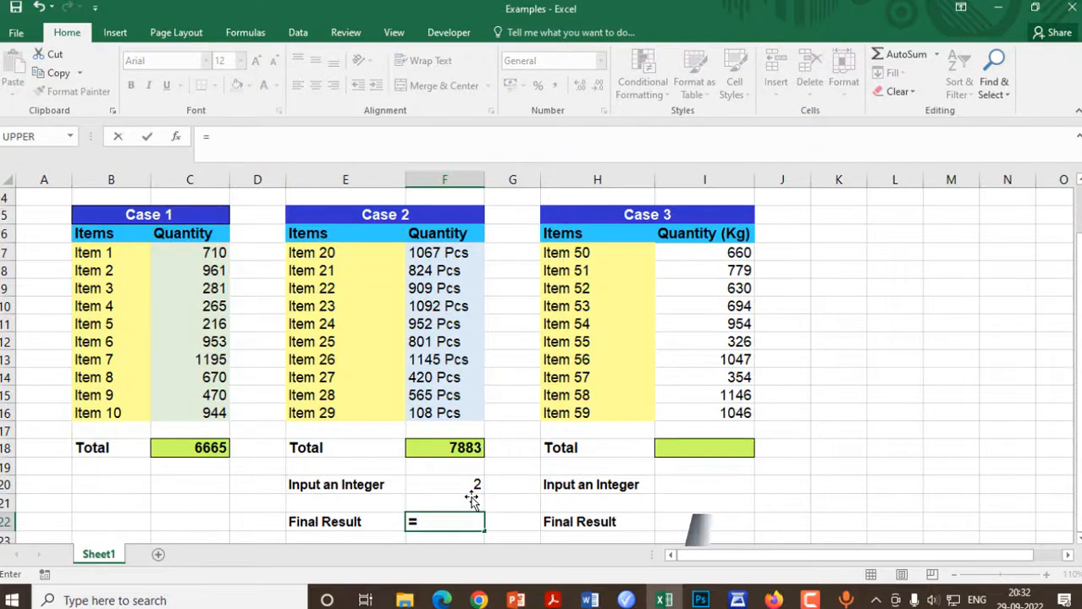
left_click(441, 447)
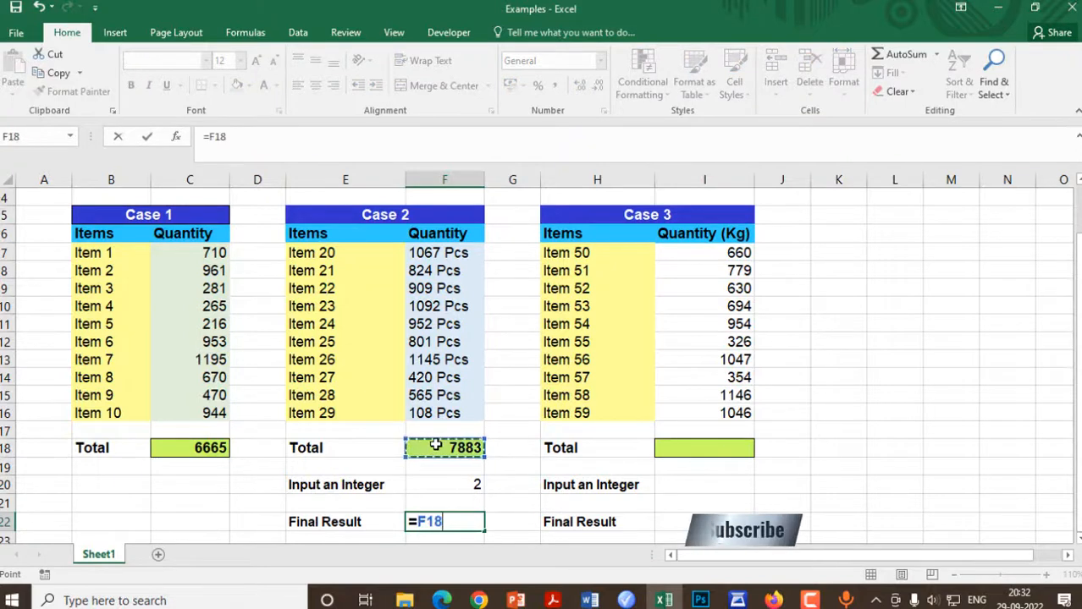
type("+")
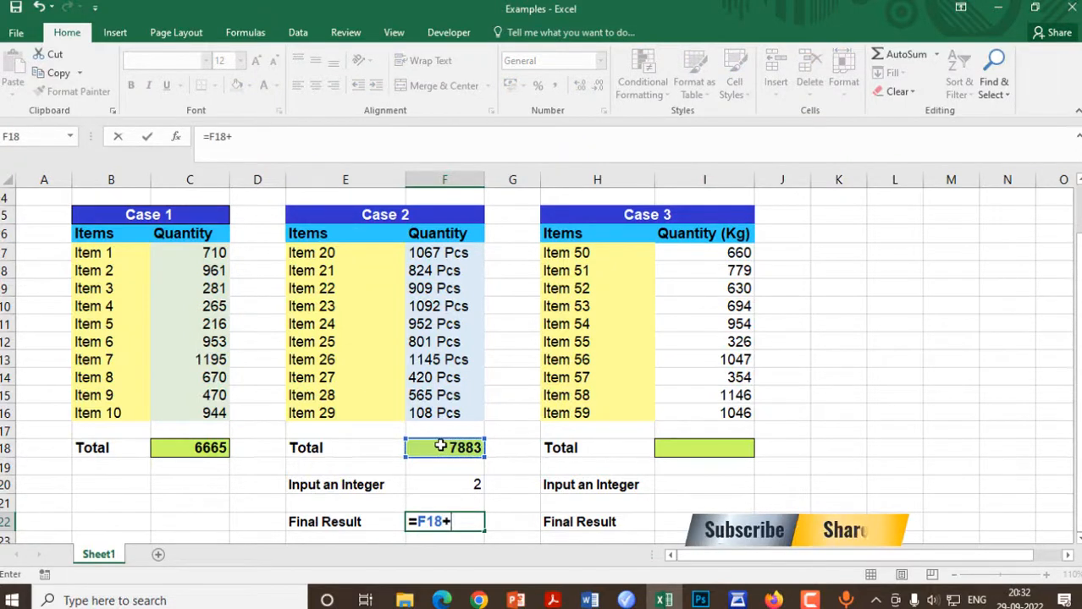
left_click(415, 486)
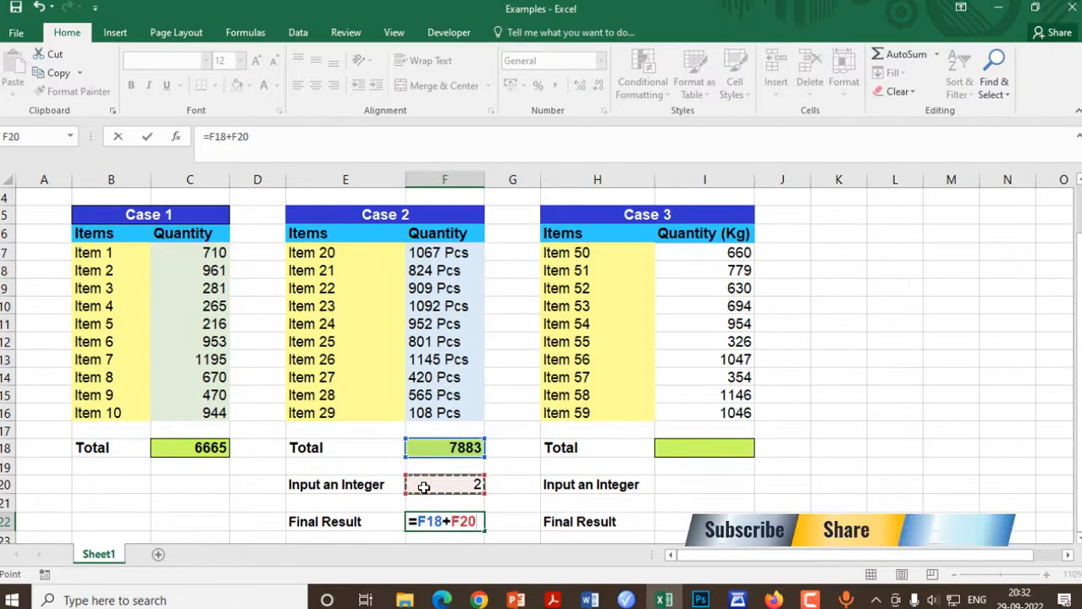
key("Return")
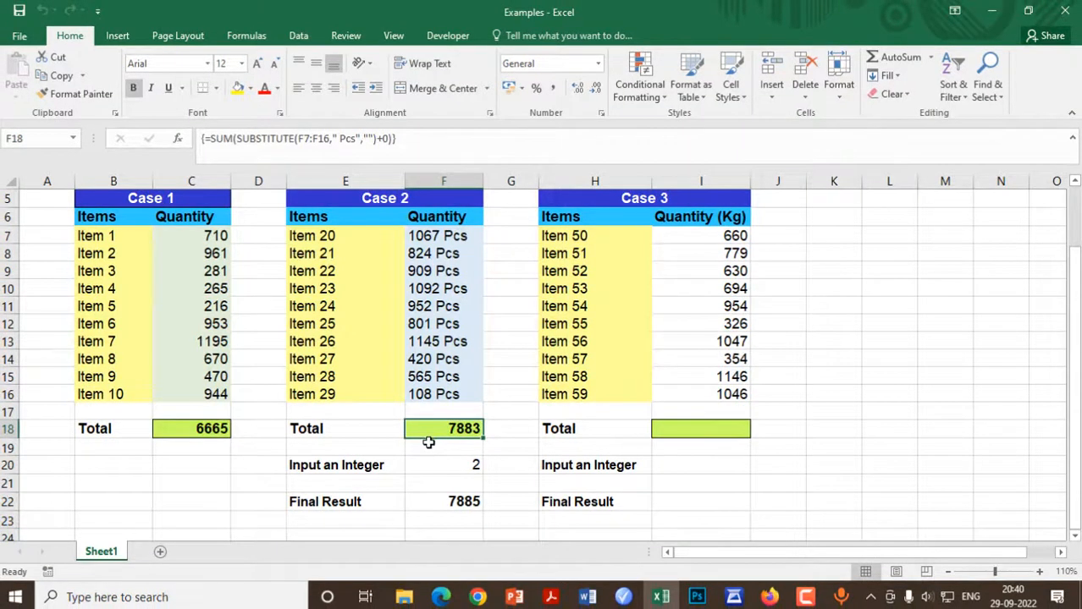
- Replace the array formula in the Case 2 total cell F18 with its plain value by copying and pasting values
key("ctrl+c")
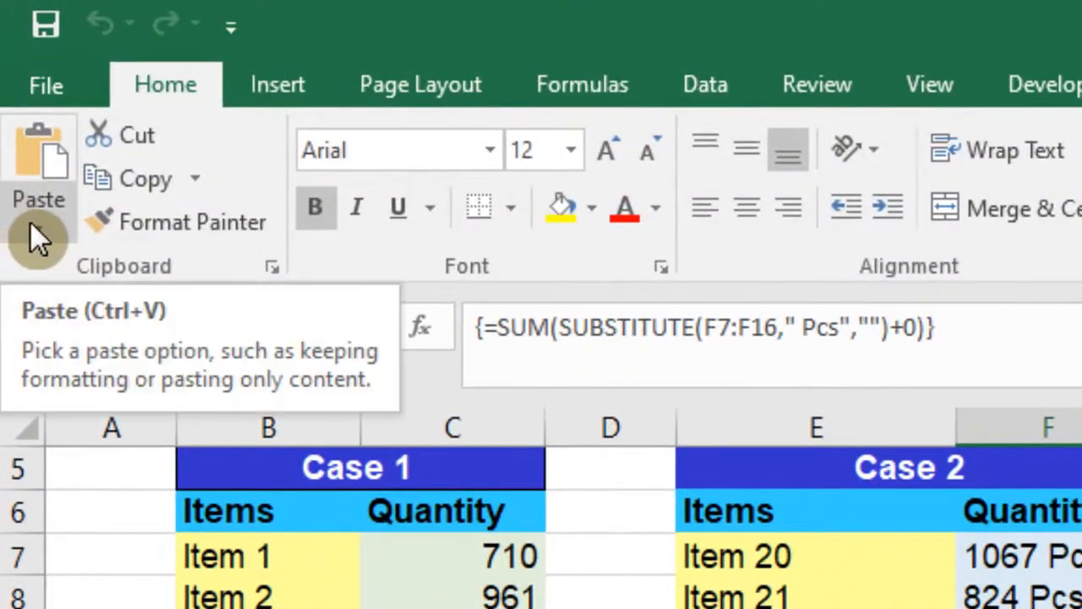
left_click(31, 224)
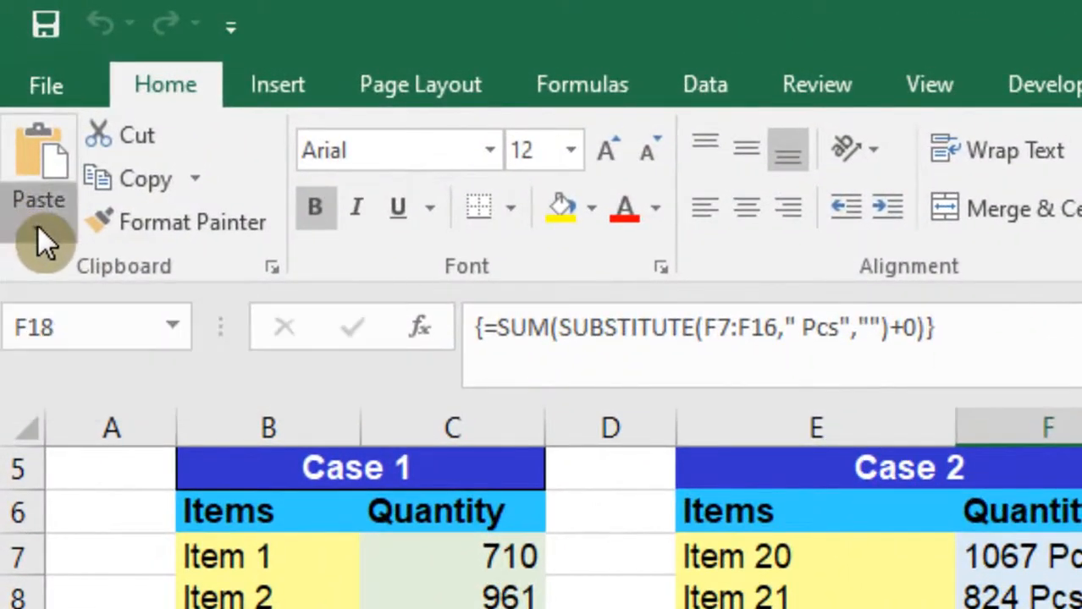
left_click(39, 459)
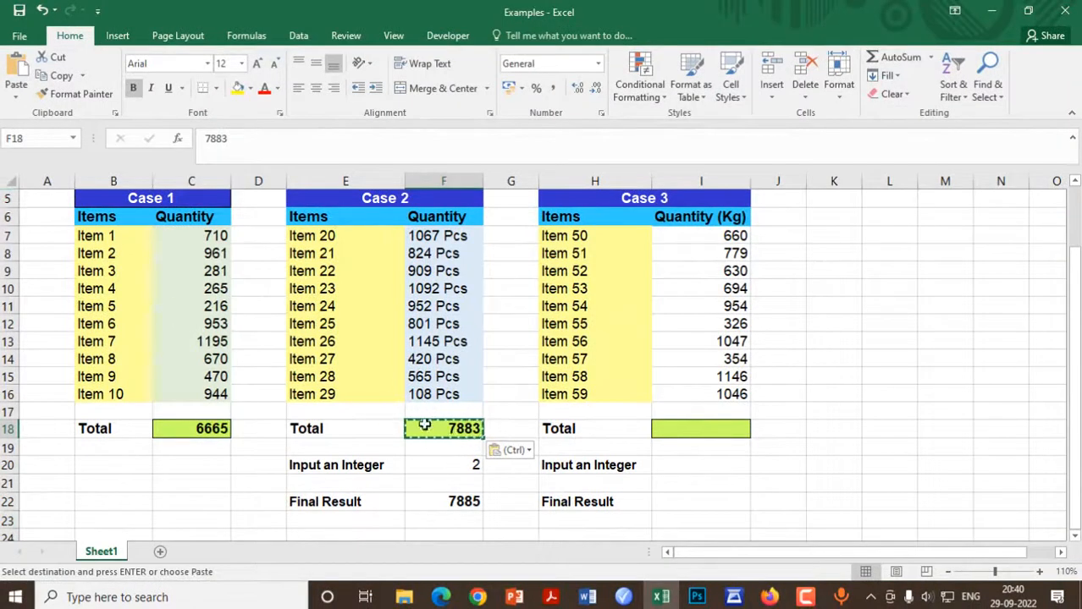
- Append the unit text " Pcs" to the Case 2 total value in F18
key("F2")
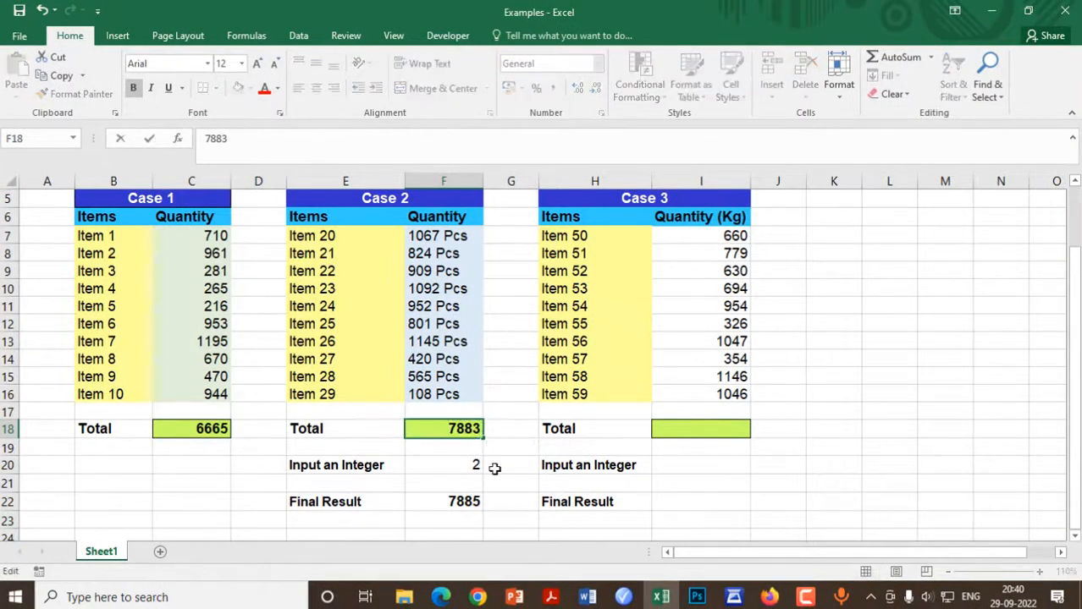
type("Pcs")
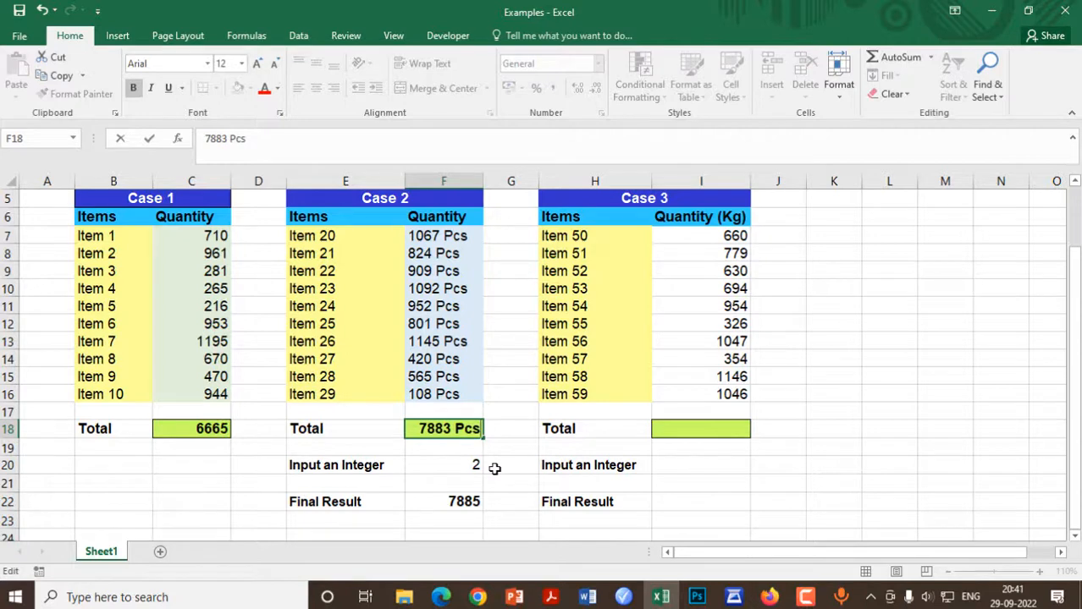
key("Return")
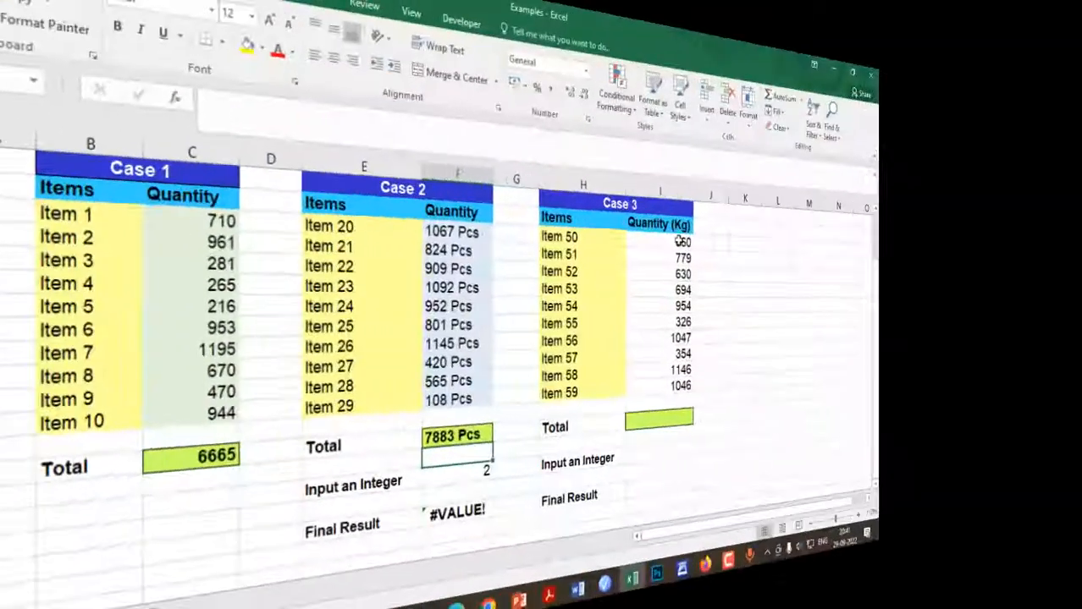
- Total the Case 3 quantities in I18 with a SUM formula over I7:I16
left_click_drag(725, 238, 695, 401)
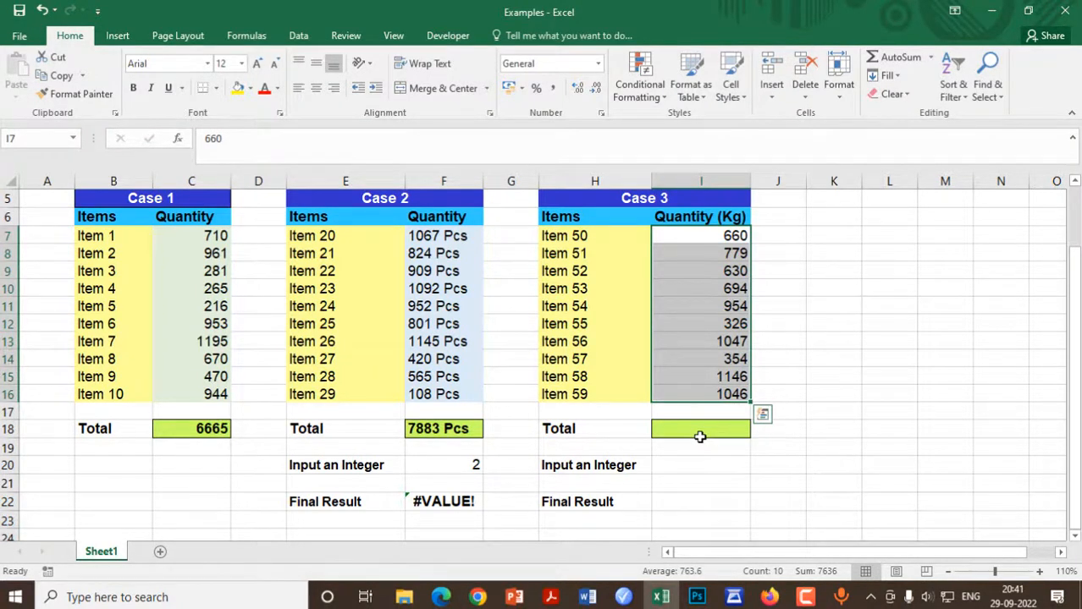
left_click(700, 437)
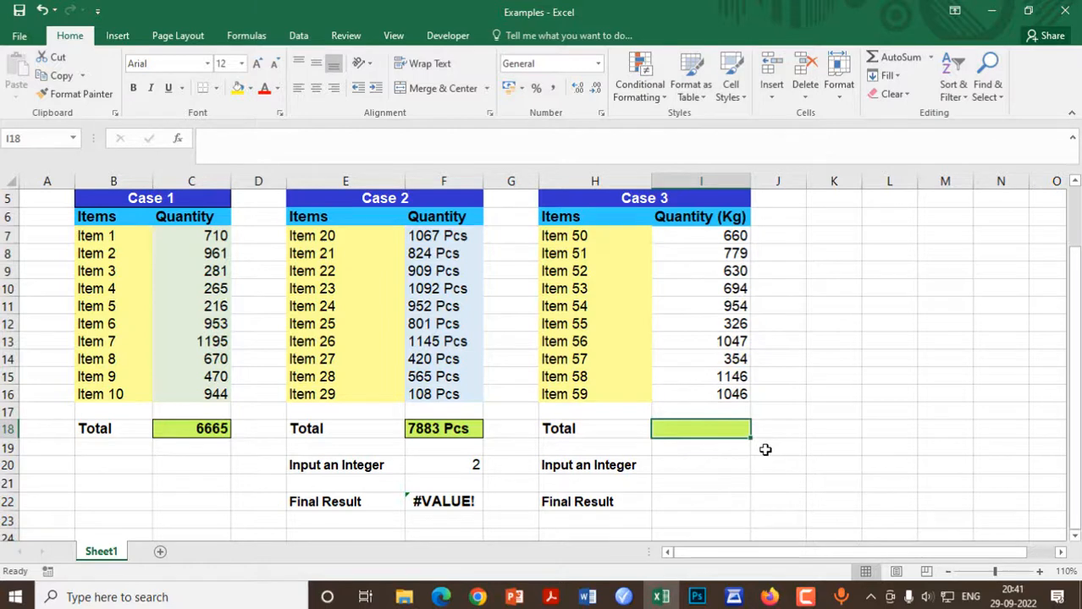
type("=")
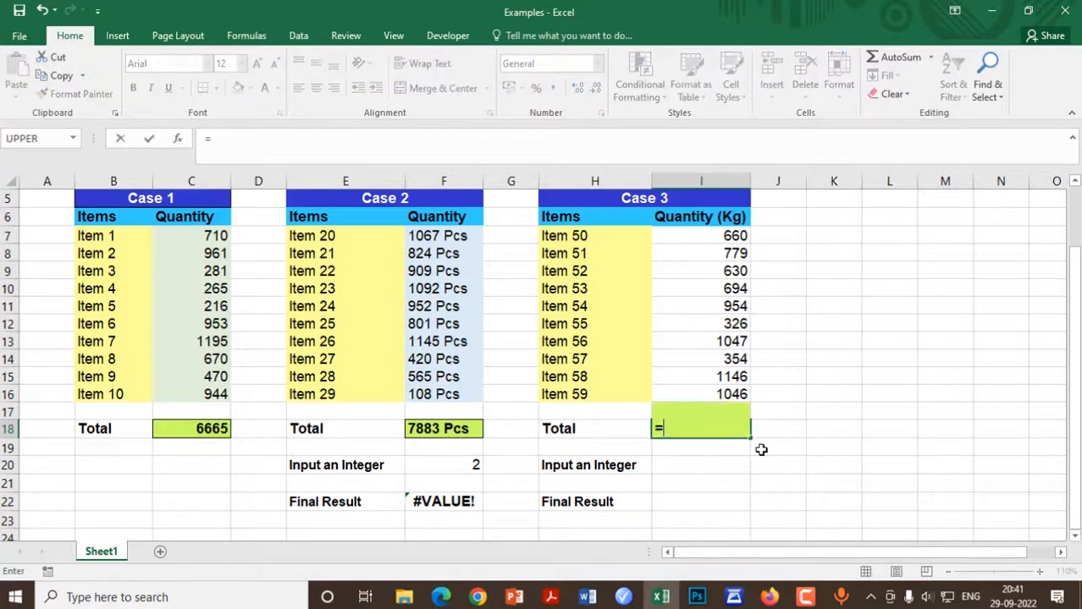
type("sum")
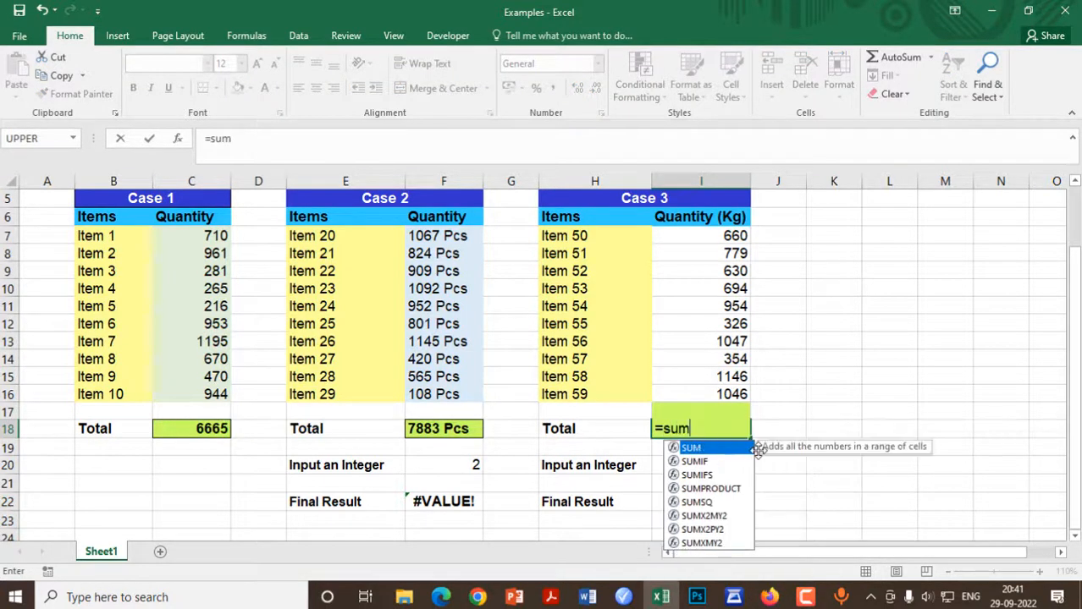
type("(")
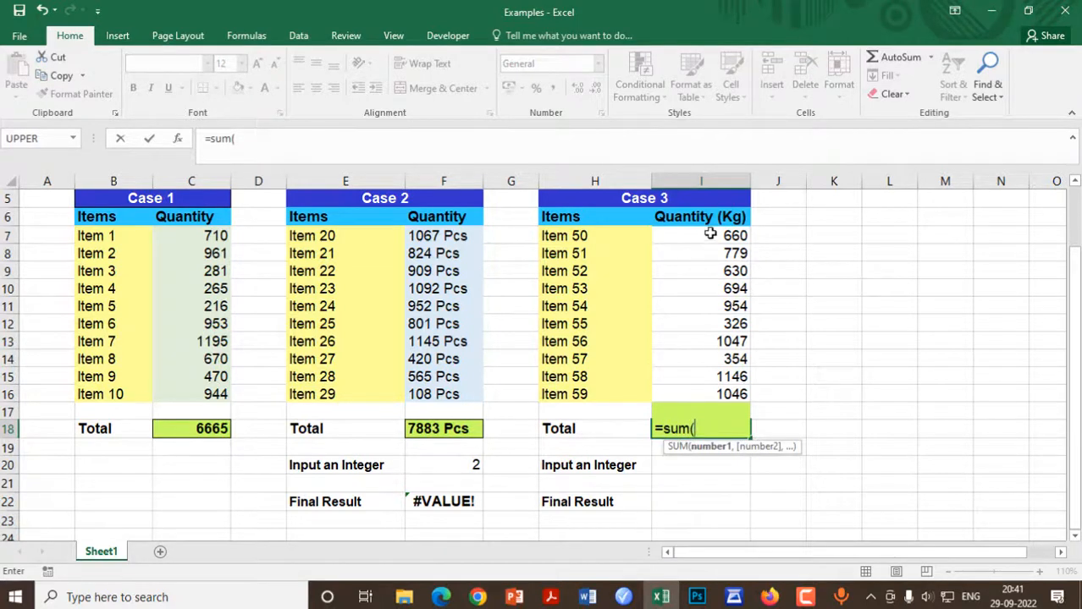
left_click_drag(710, 235, 692, 393)
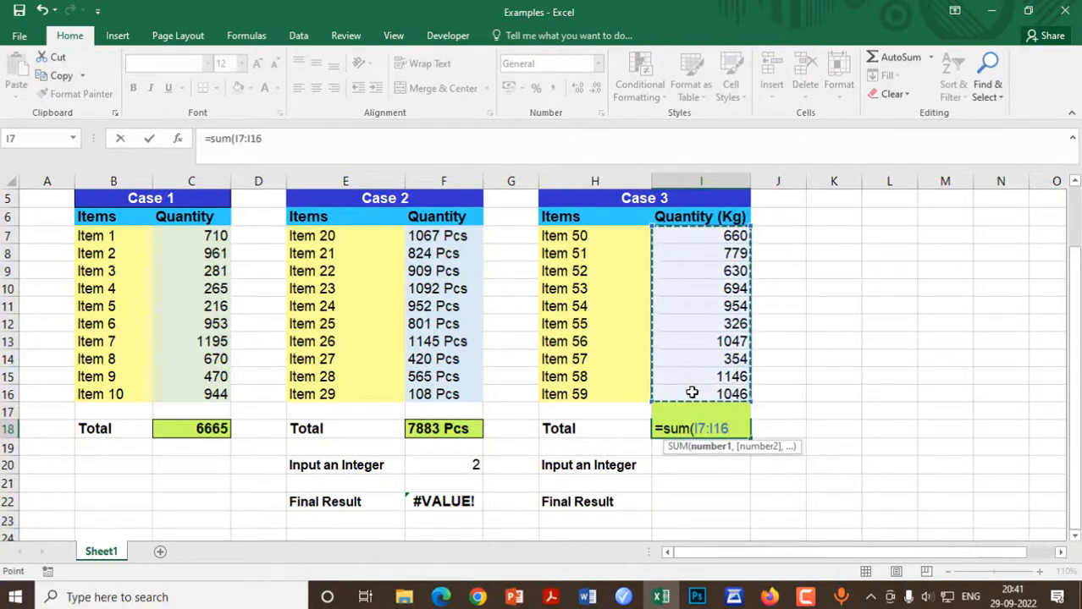
key("Return")
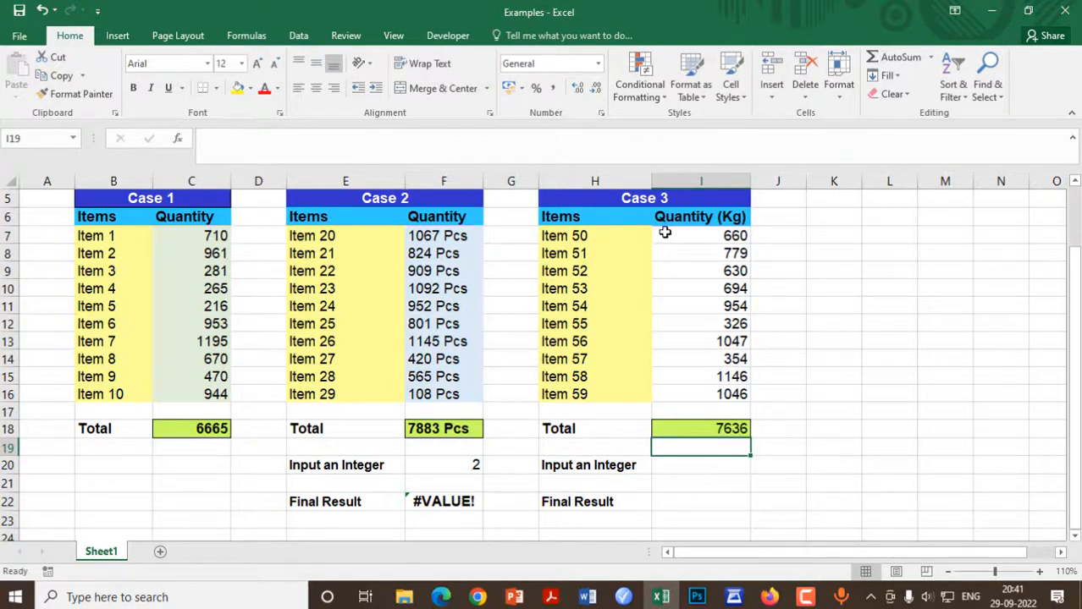
- Apply the custom number format 0.00" Kg" to the Case 3 quantities and total in I7:I18
left_click_drag(664, 233, 667, 434)
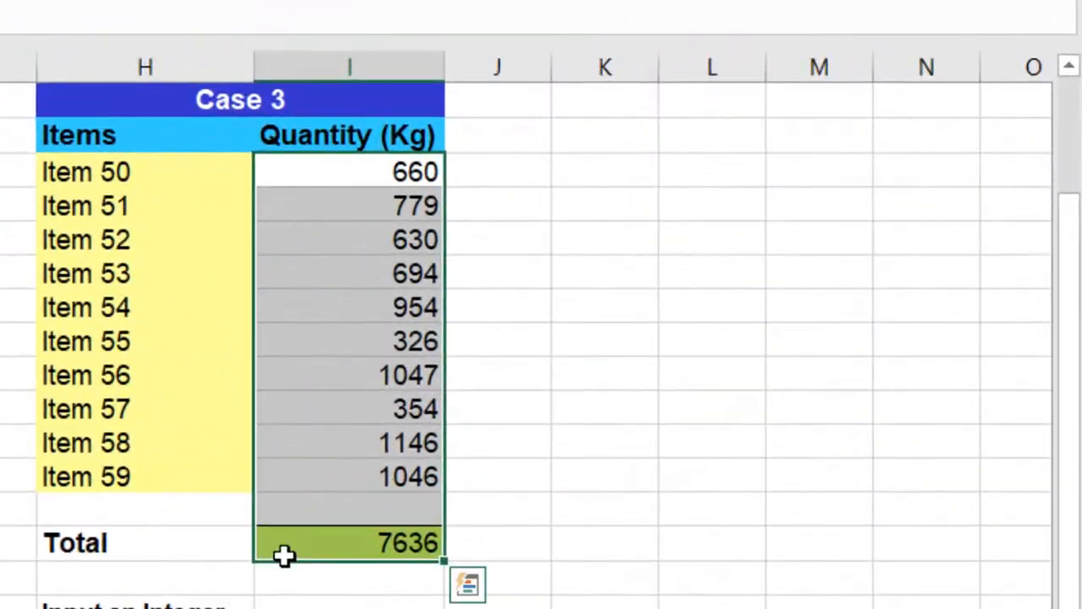
right_click(323, 461)
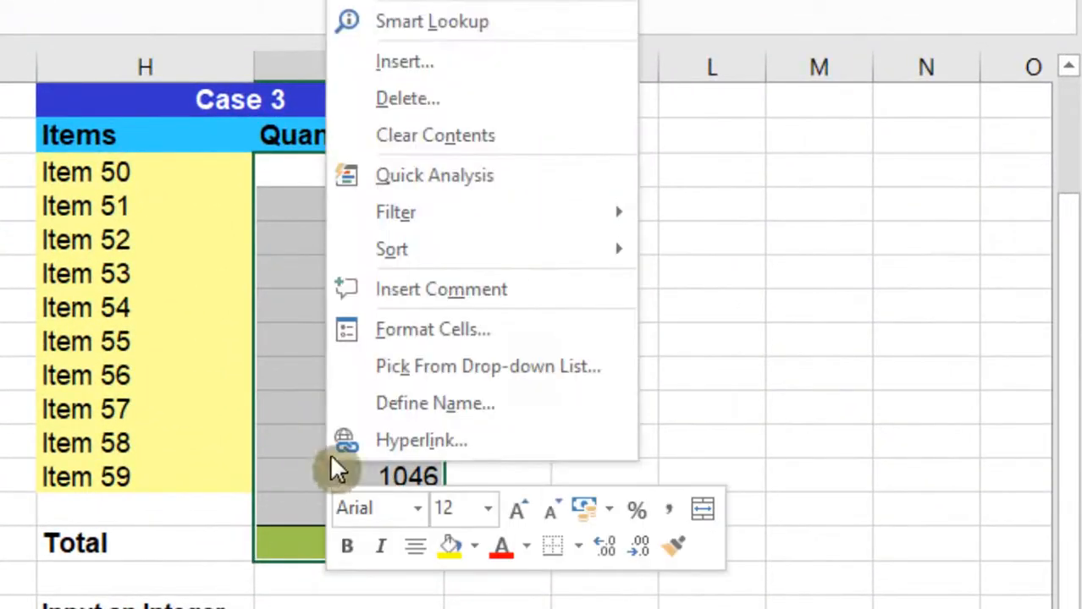
left_click(423, 326)
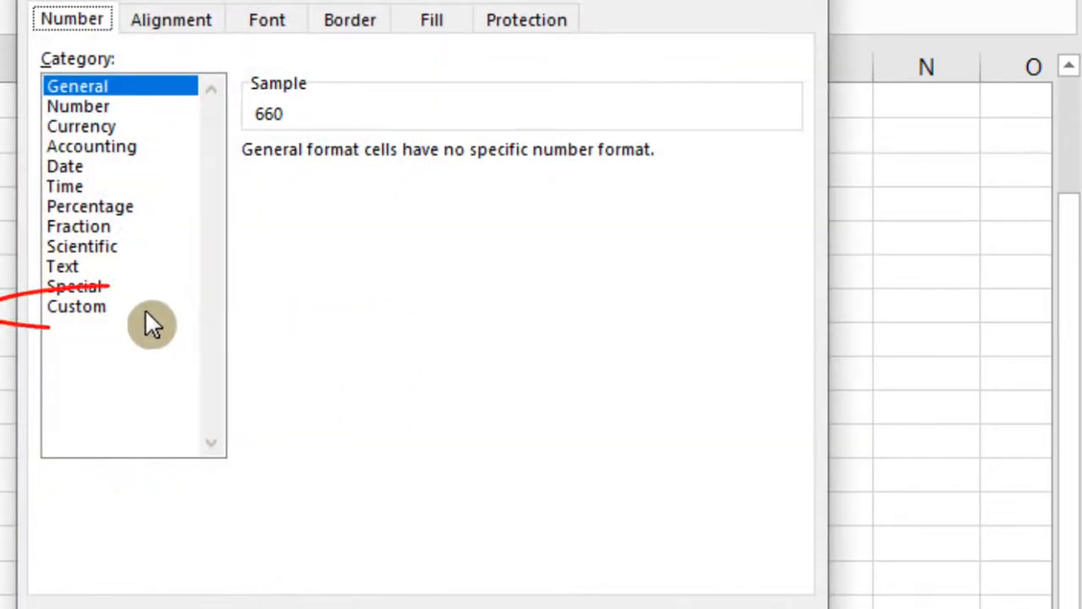
left_click(106, 306)
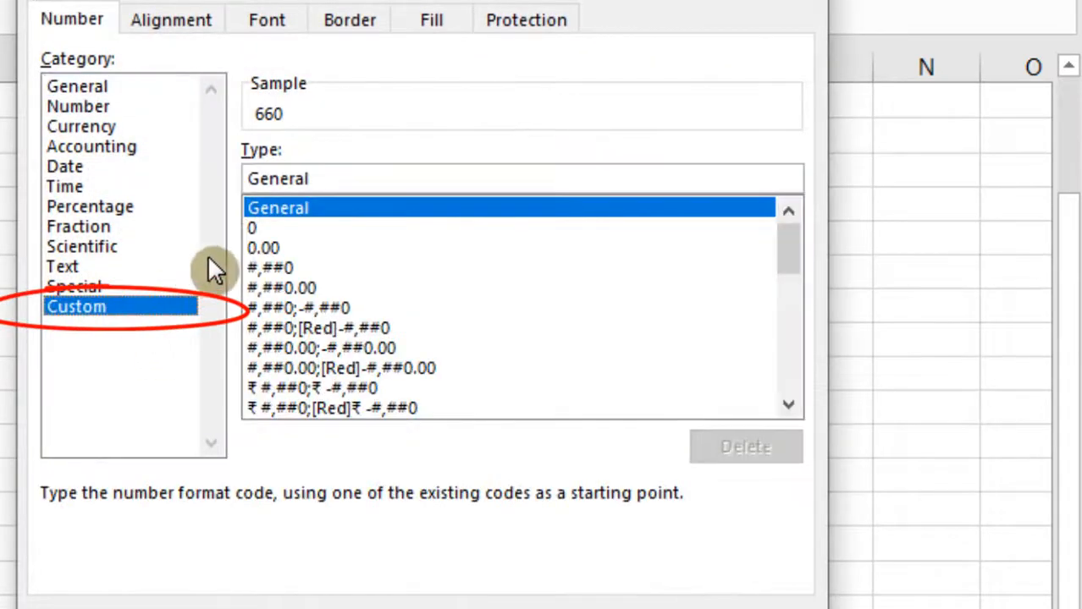
left_click(280, 247)
left_click(312, 183)
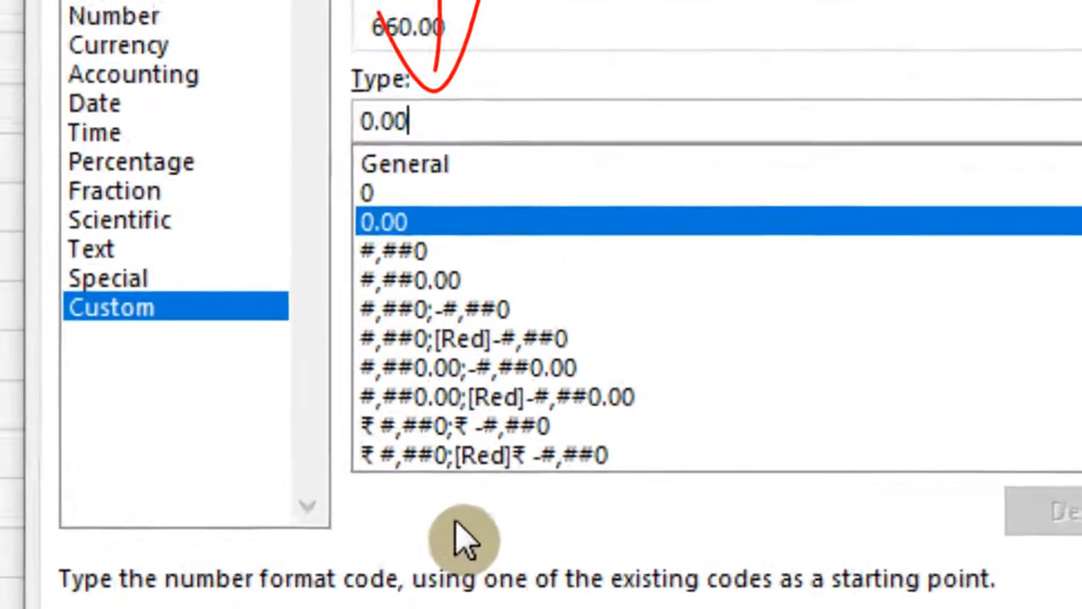
type("\"")
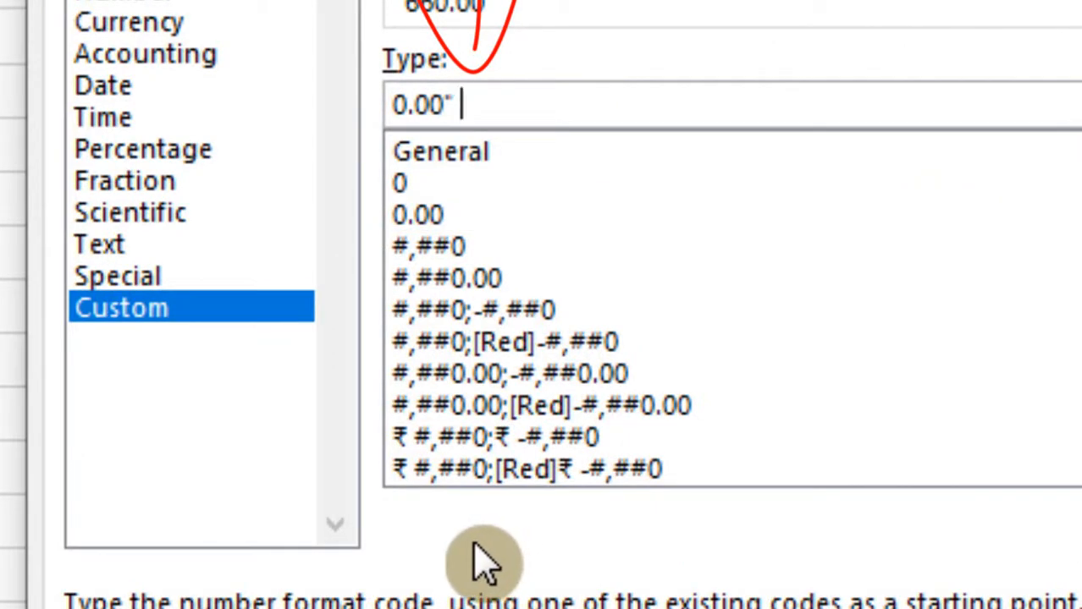
type(" Kg\"")
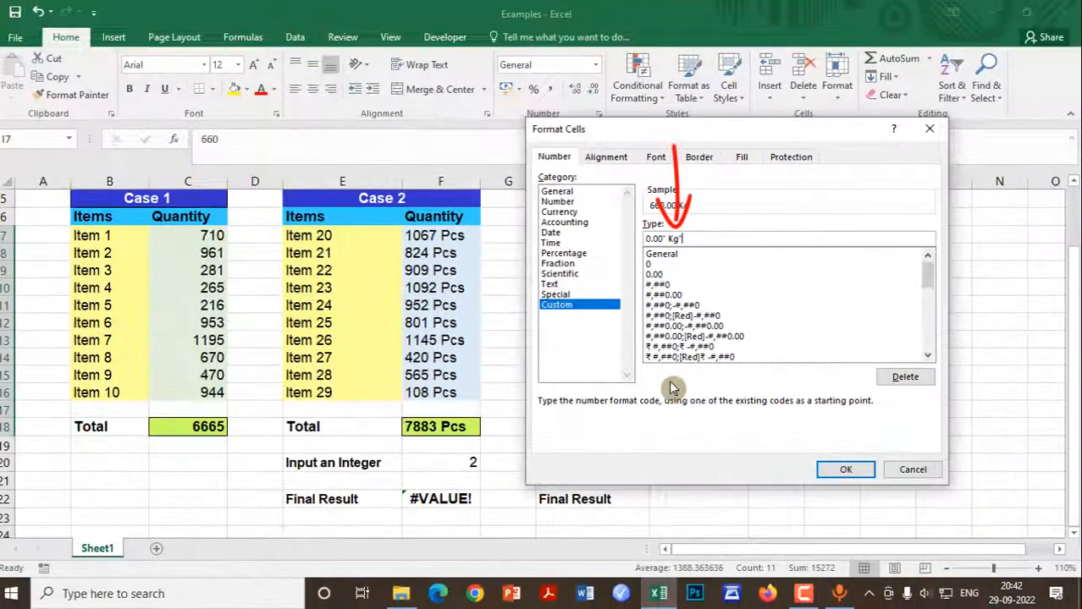
left_click(832, 472)
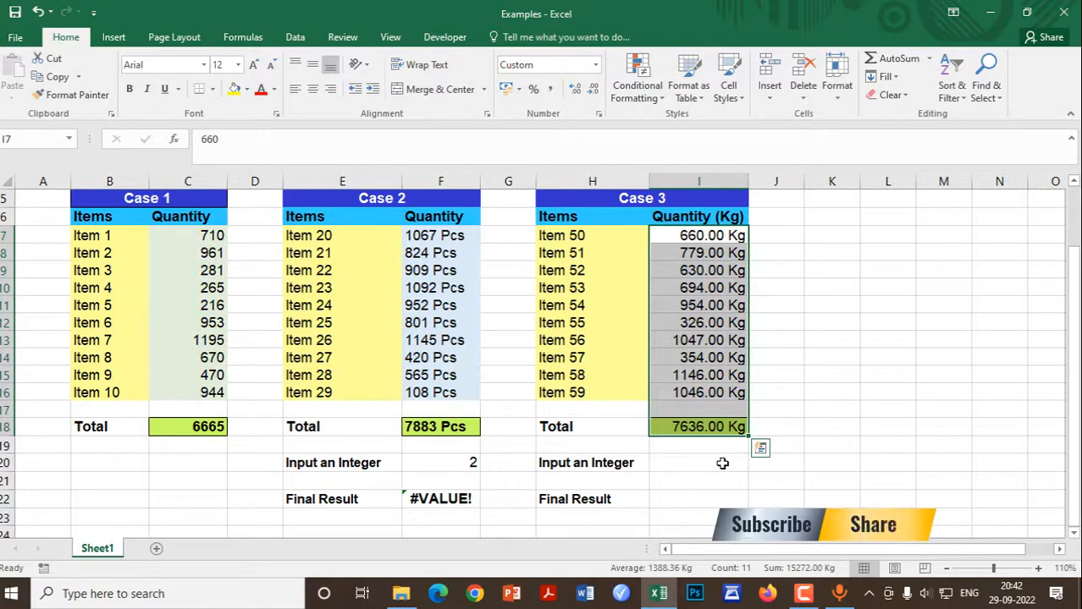
- Enter 3 as the Case 3 input integer in I20 and calculate the final result in I22 with =I18+I20
left_click(721, 463)
type("3")
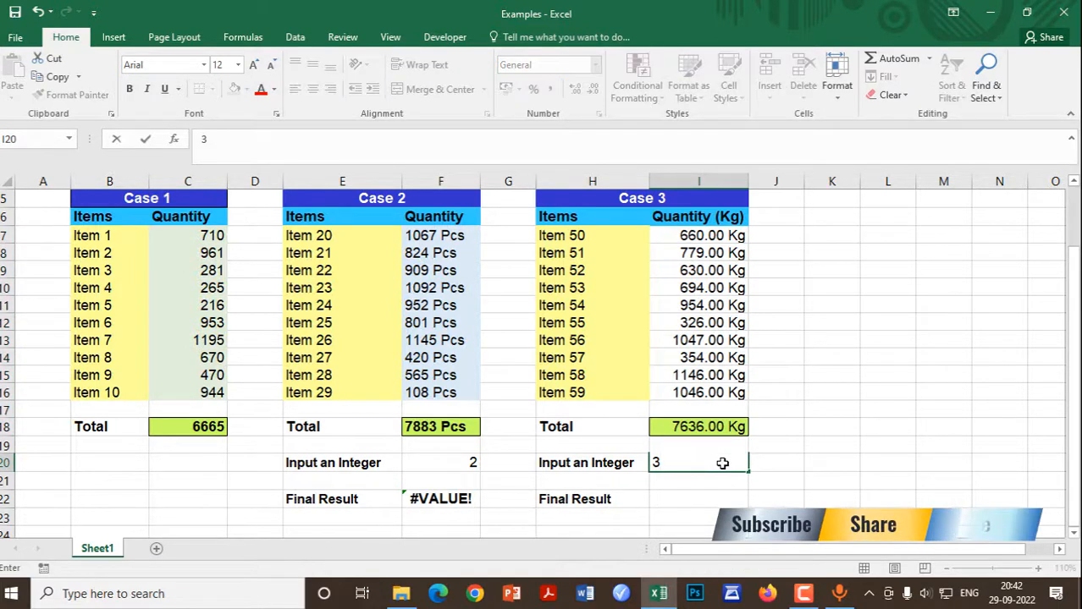
left_click(709, 500)
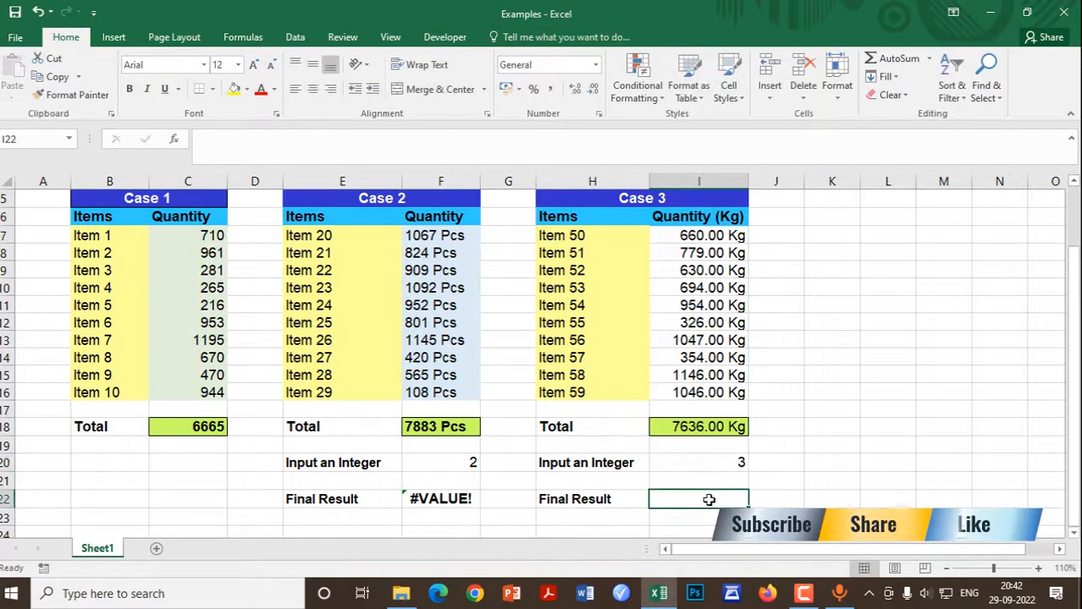
type("=")
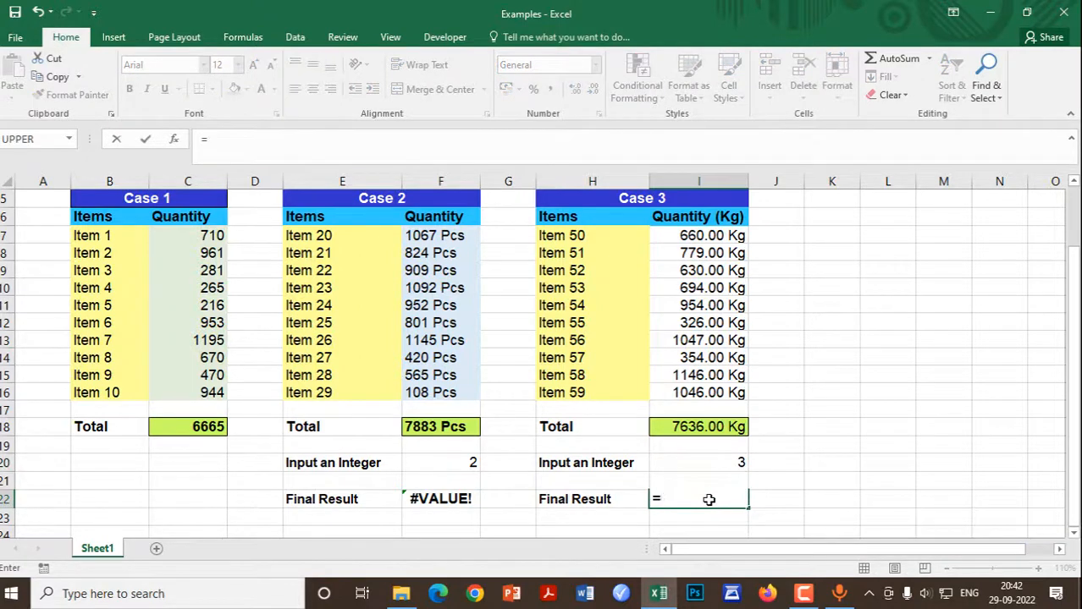
left_click(700, 429)
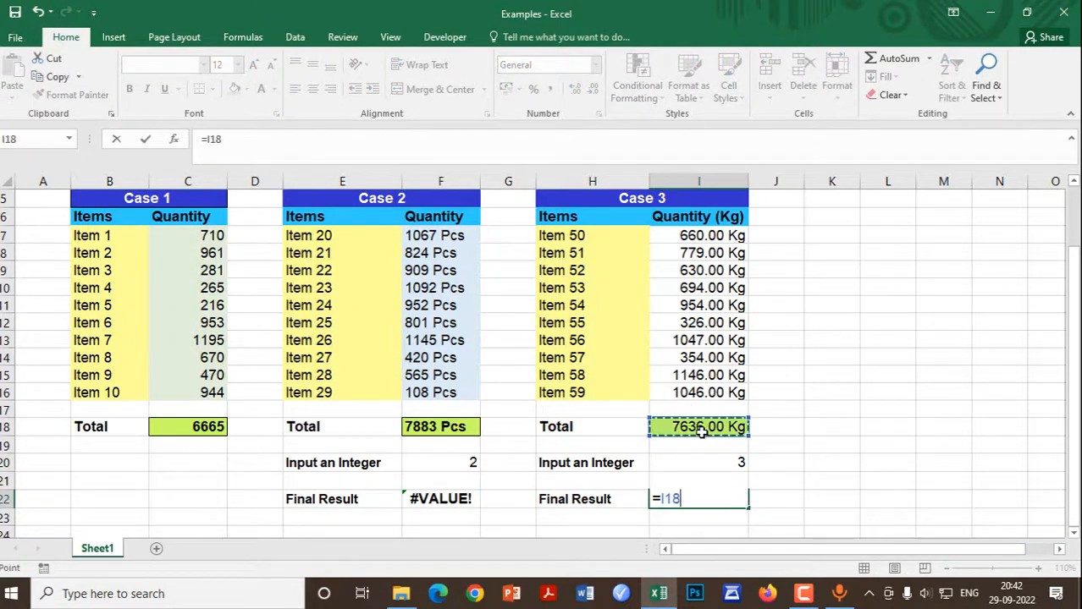
type("+")
left_click(706, 463)
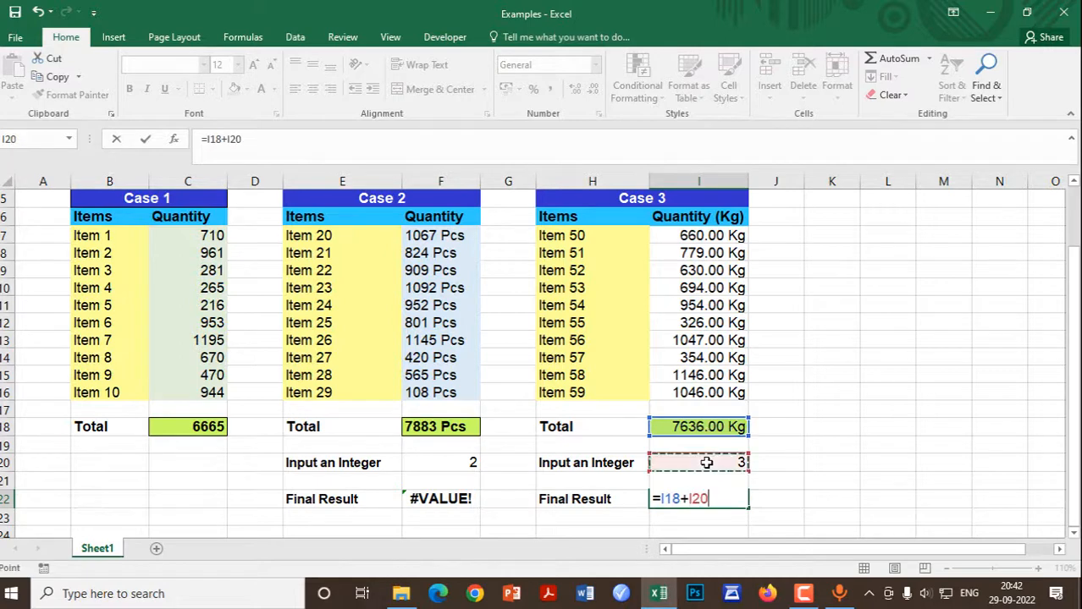
key("Return")
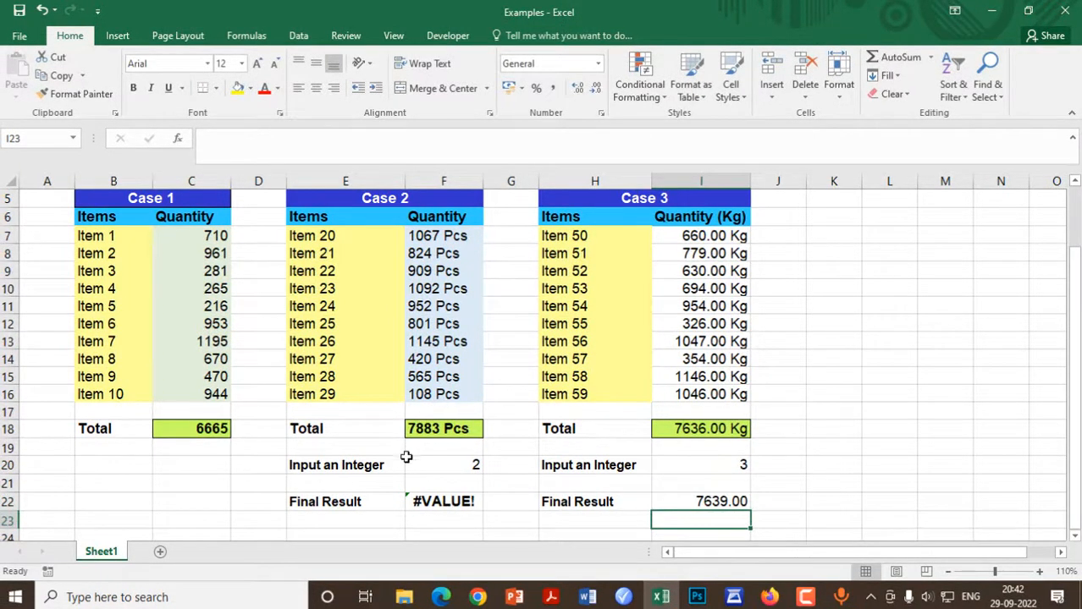
- Remove the " Pcs" text from the Case 2 total in F18, leaving only the number
left_click(425, 431)
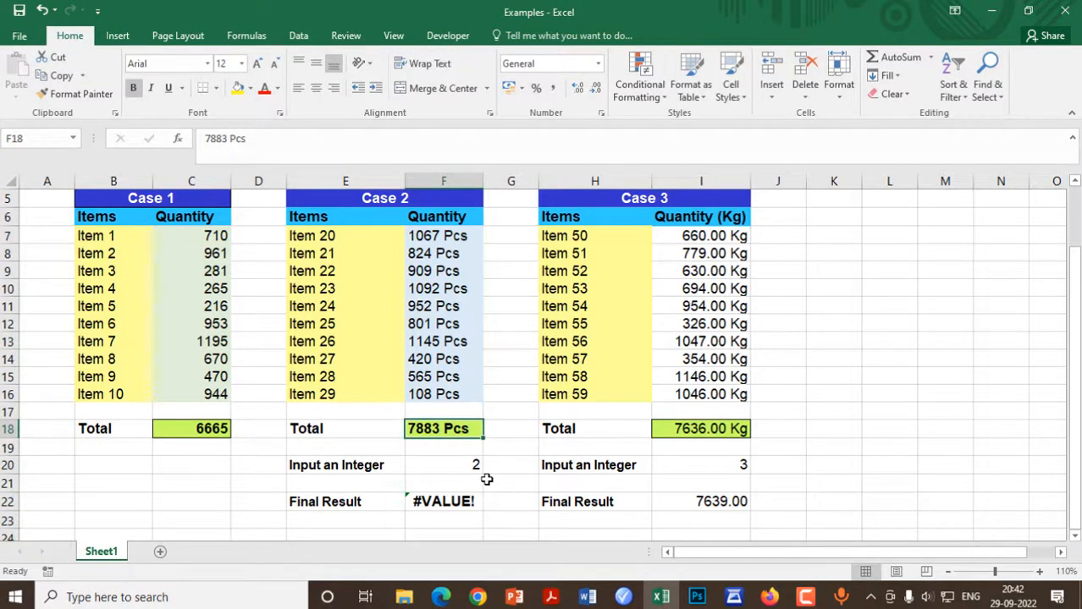
double_click(456, 430)
left_click_drag(445, 430, 483, 428)
key("BackSpace")
left_click(454, 470)
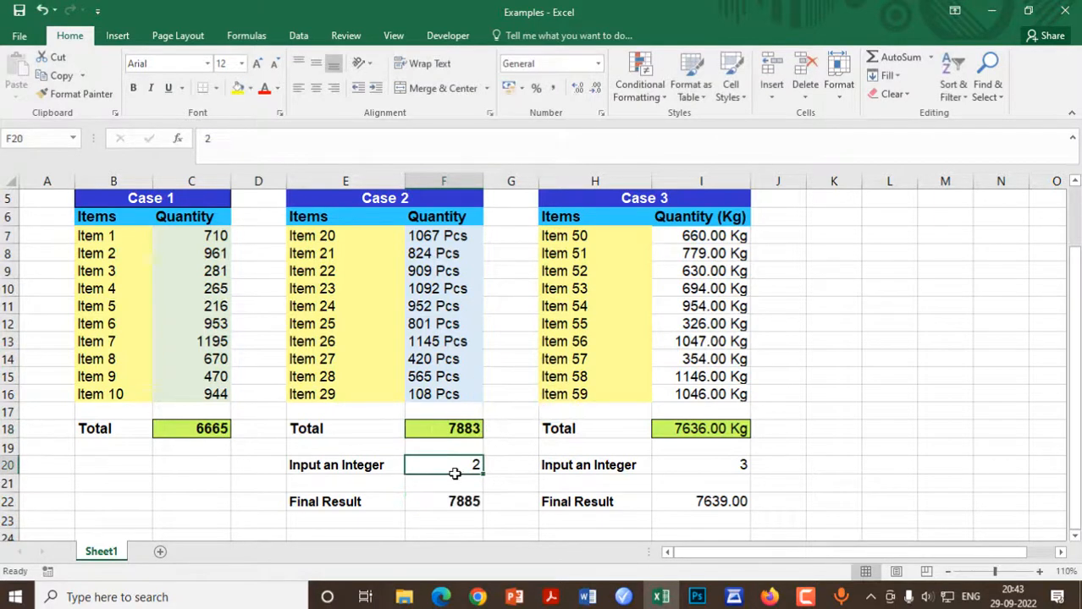
- Apply the custom number format 0" Pcs" to the Case 2 total in F18
left_click(472, 429)
right_click(471, 430)
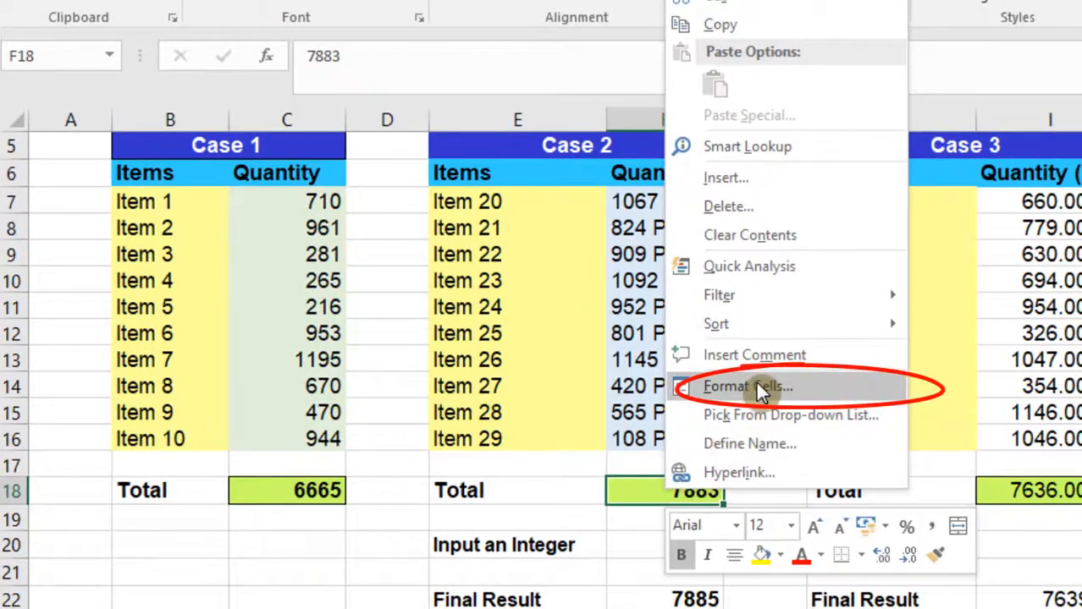
left_click(756, 382)
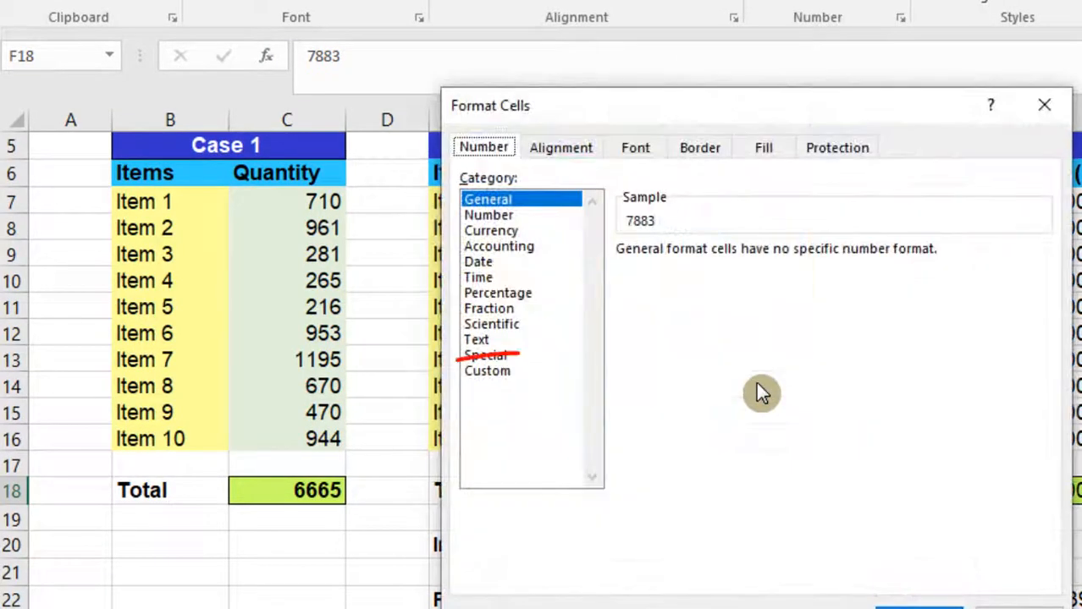
left_click(519, 379)
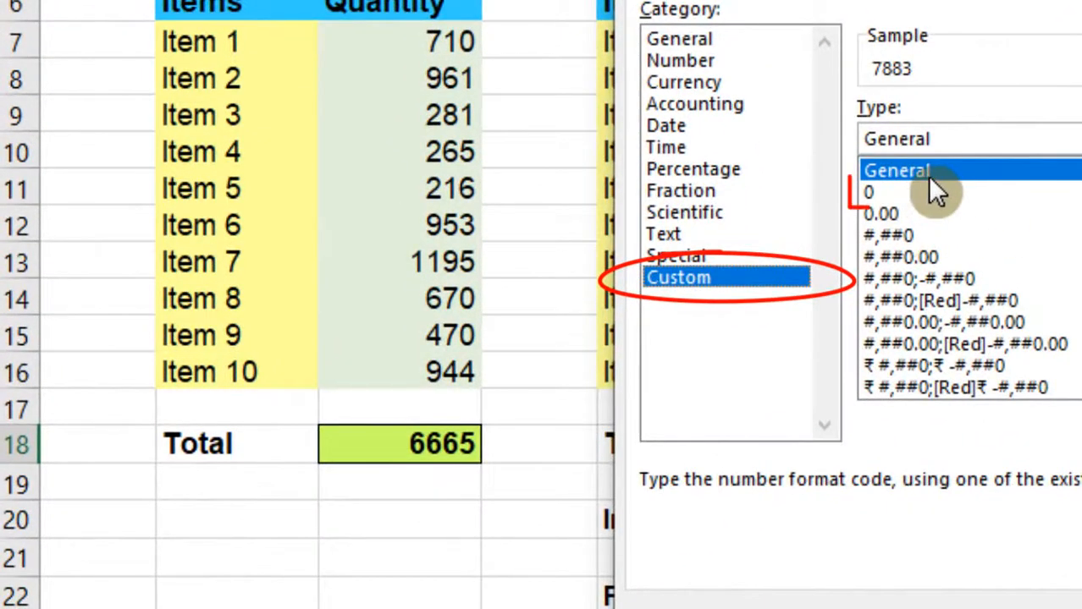
left_click(936, 195)
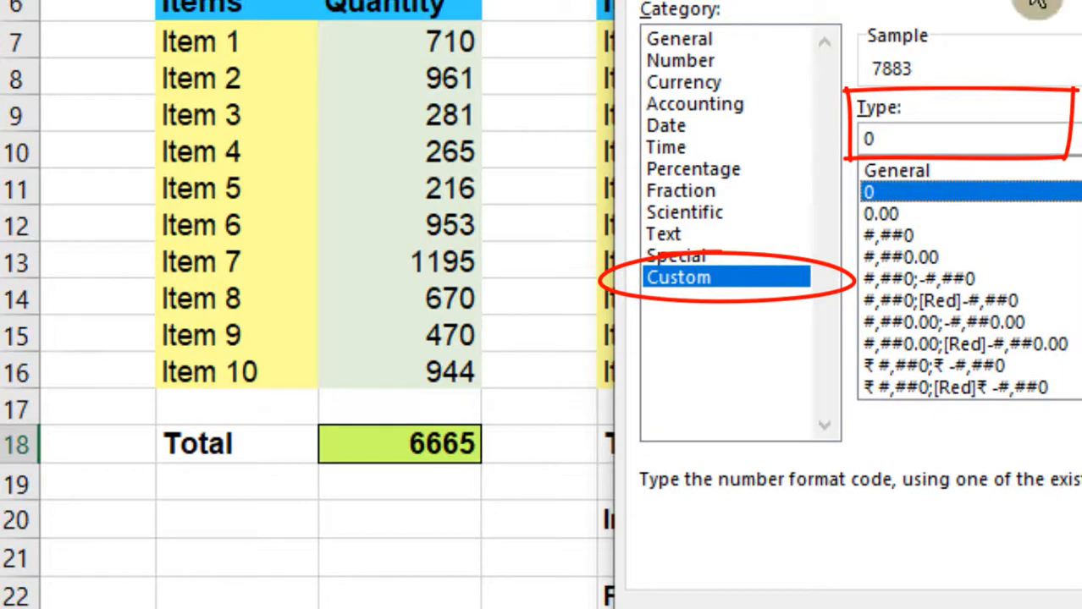
left_click(975, 134)
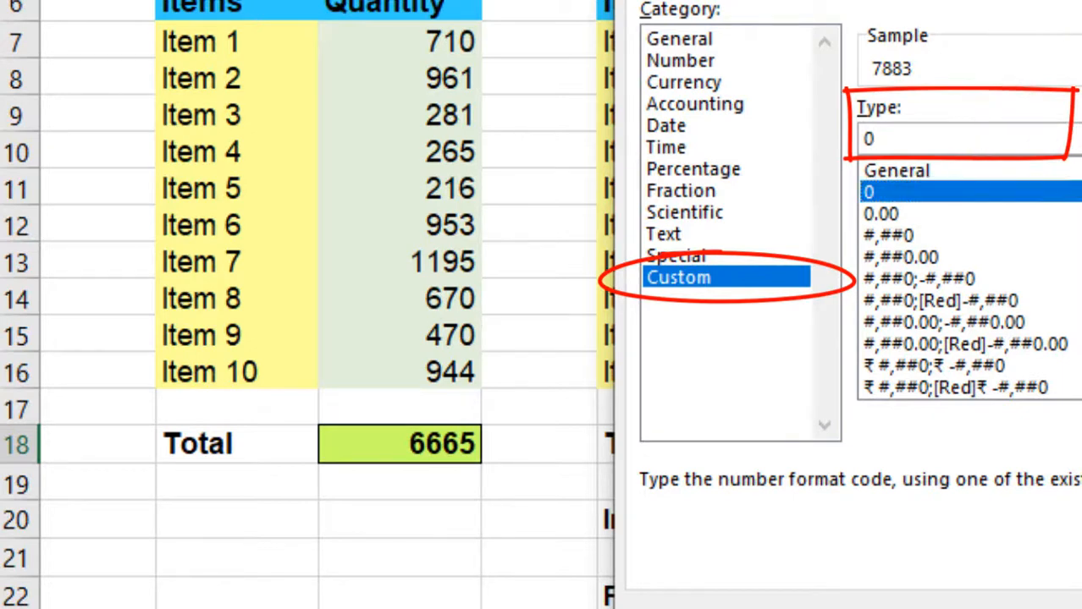
type("\"")
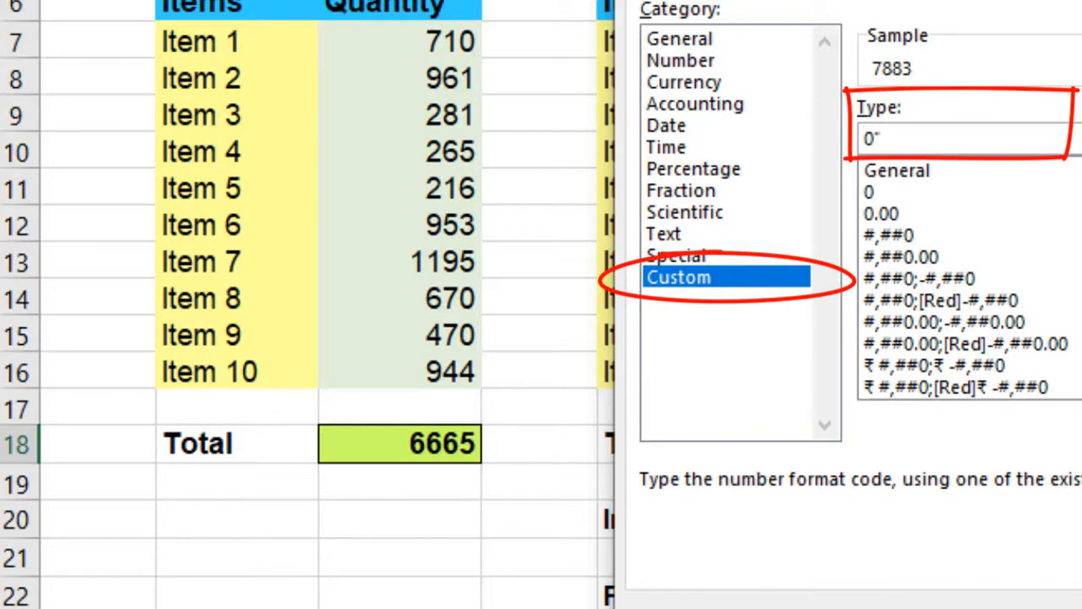
type(" Pcs\"")
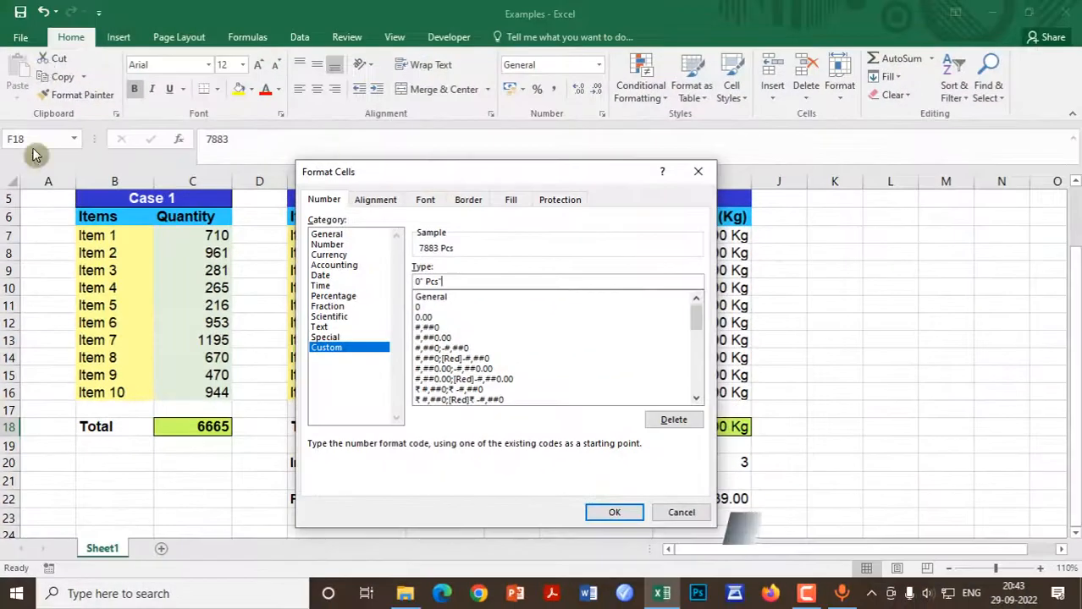
left_click(616, 514)
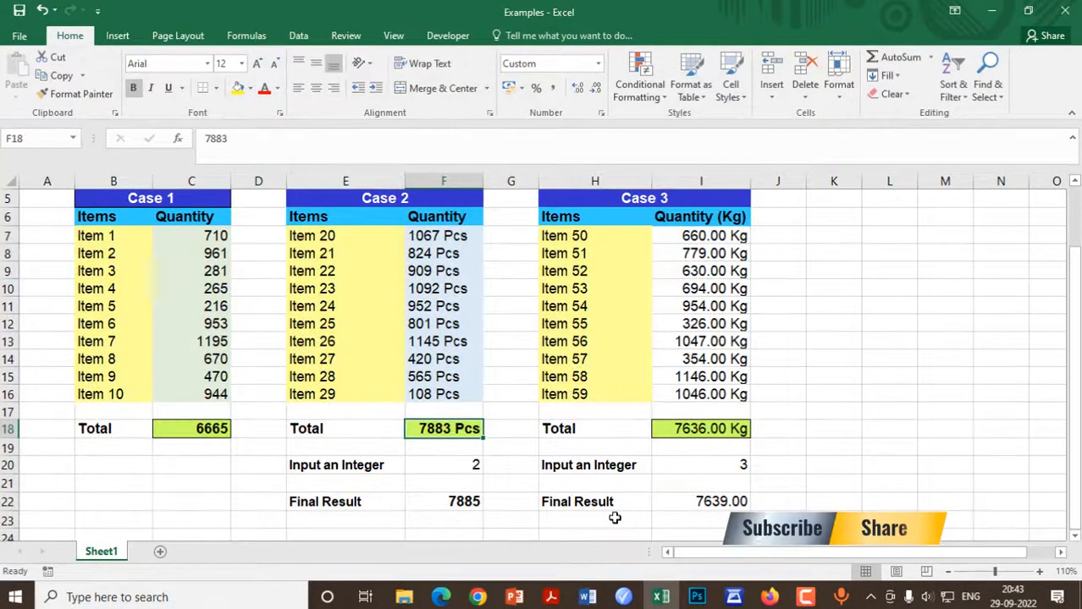